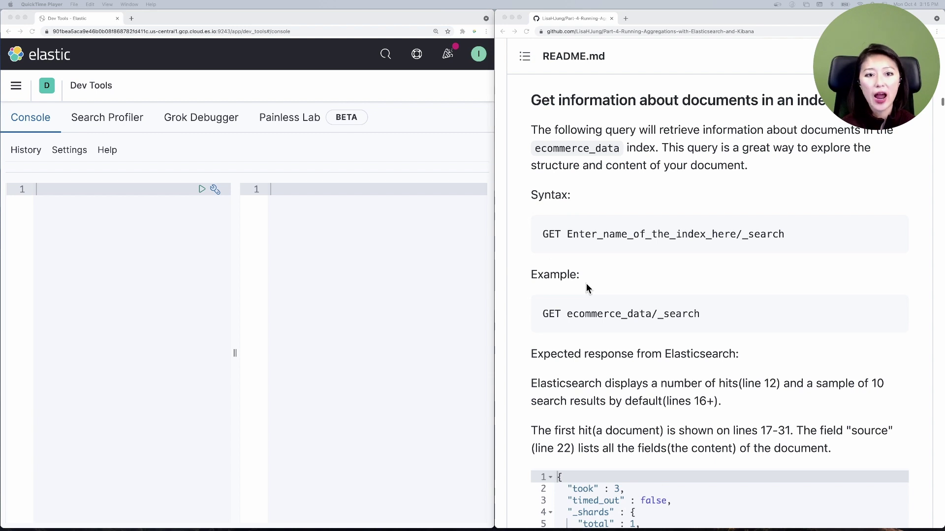
# Copy the example query GET ecommerce_data/_search from the README into the Kibana console and run it
pyautogui.click(610, 323)
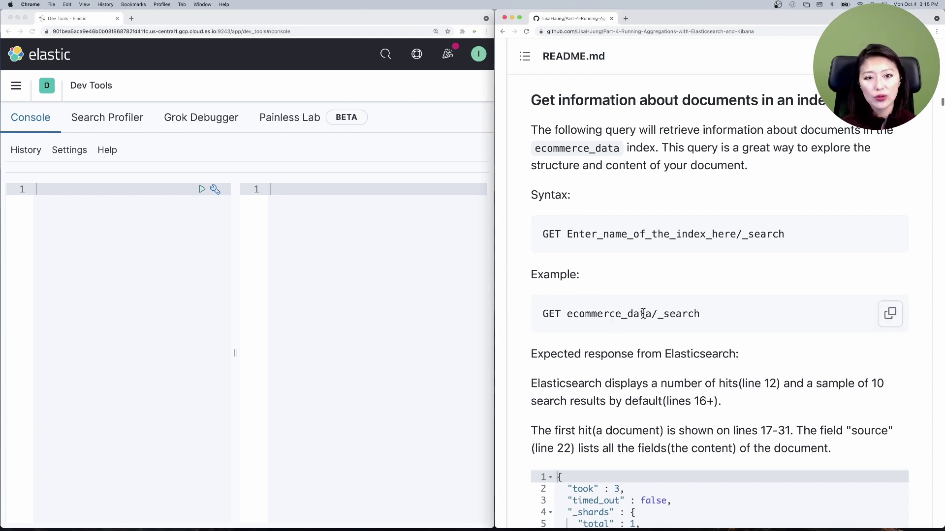
pyautogui.moveTo(543, 315); pyautogui.dragTo(563, 316)
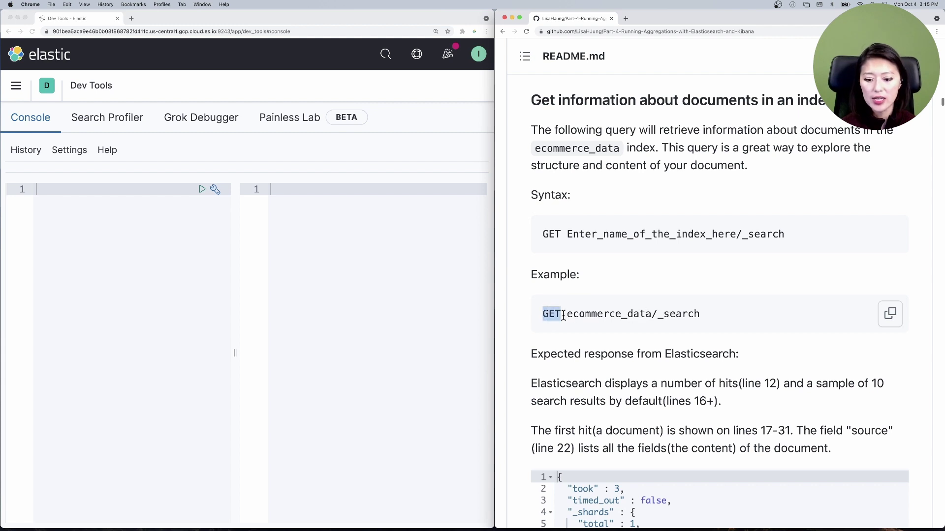
pyautogui.moveTo(657, 316); pyautogui.dragTo(720, 317)
pyautogui.moveTo(566, 316); pyautogui.dragTo(654, 315)
pyautogui.click(556, 318)
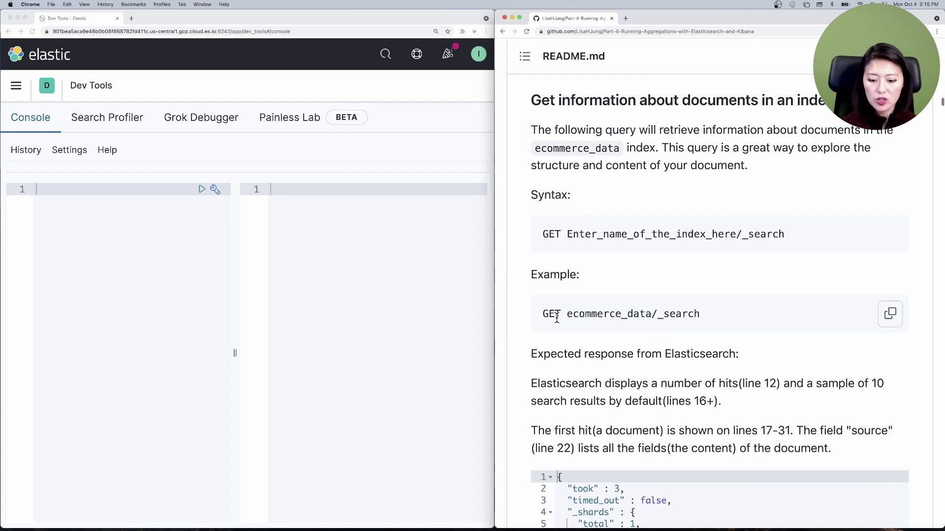
pyautogui.moveTo(542, 315); pyautogui.dragTo(711, 318)
pyautogui.press('super+c')
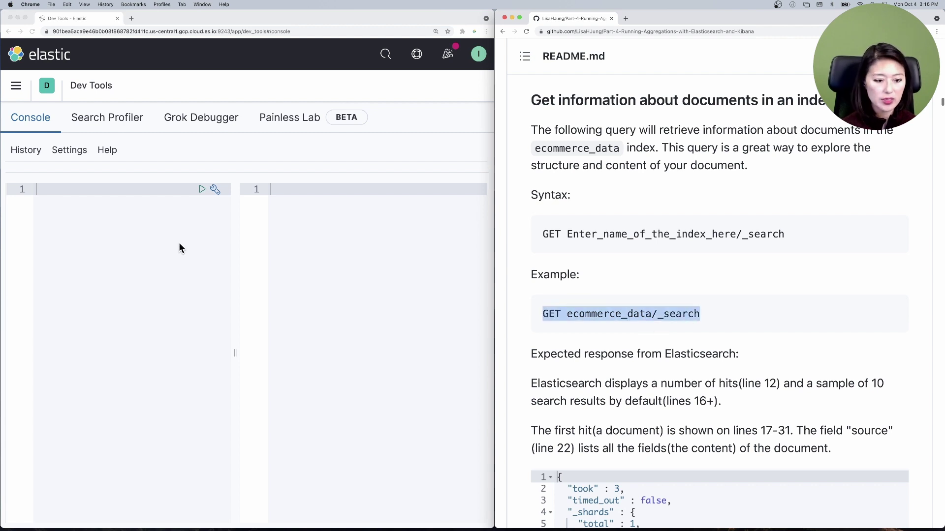
pyautogui.click(139, 193)
pyautogui.press('super+v')
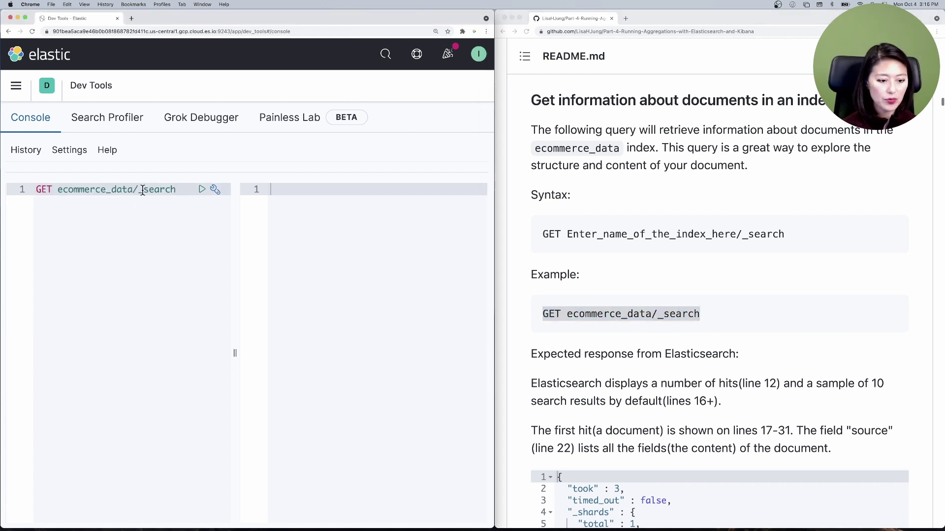
pyautogui.click(201, 194)
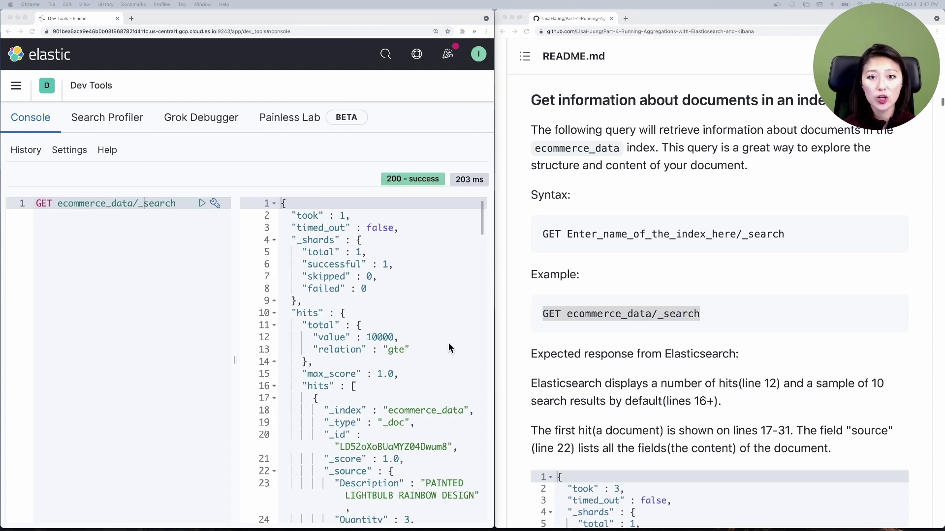
# Examine the total hits section, the hits array and the index name of the first hit in the search response
pyautogui.click(331, 330)
pyautogui.moveTo(295, 313); pyautogui.dragTo(390, 358)
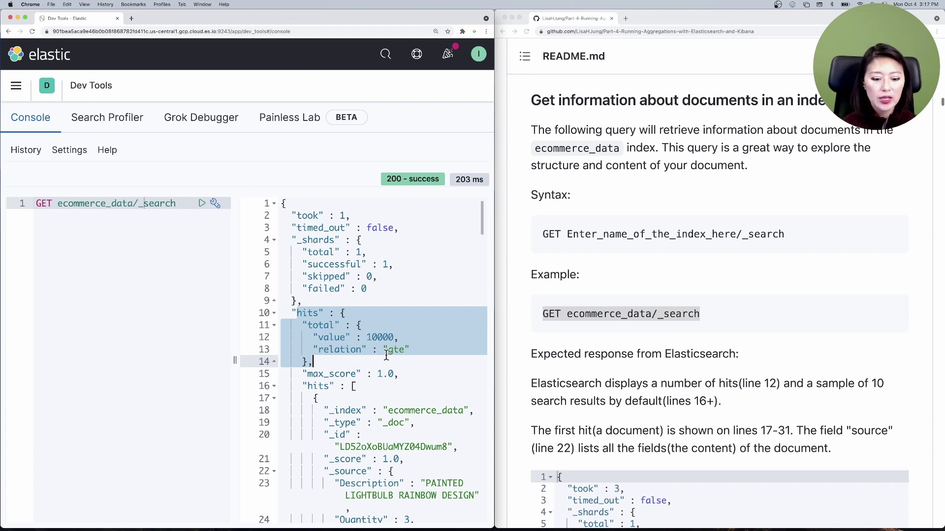
pyautogui.scroll(-3, 386, 356)
pyautogui.click(309, 256)
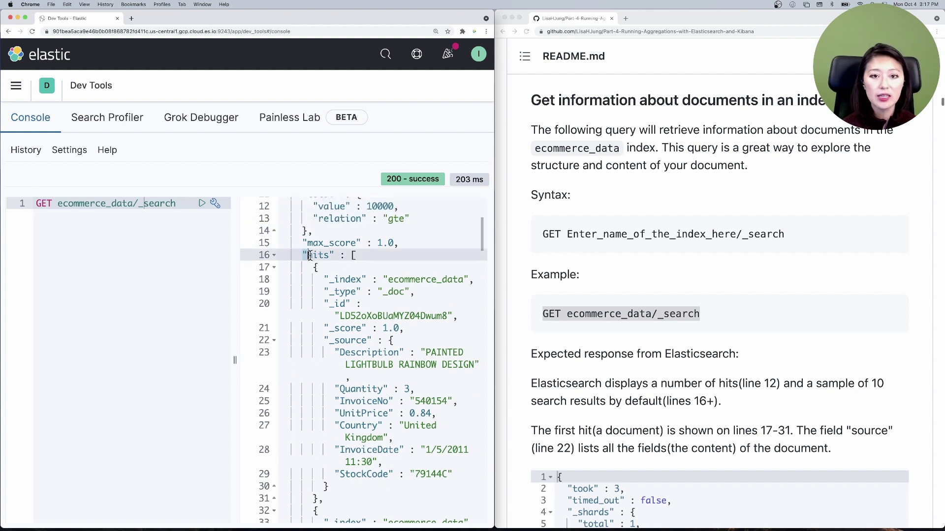
pyautogui.moveTo(309, 256); pyautogui.dragTo(354, 259)
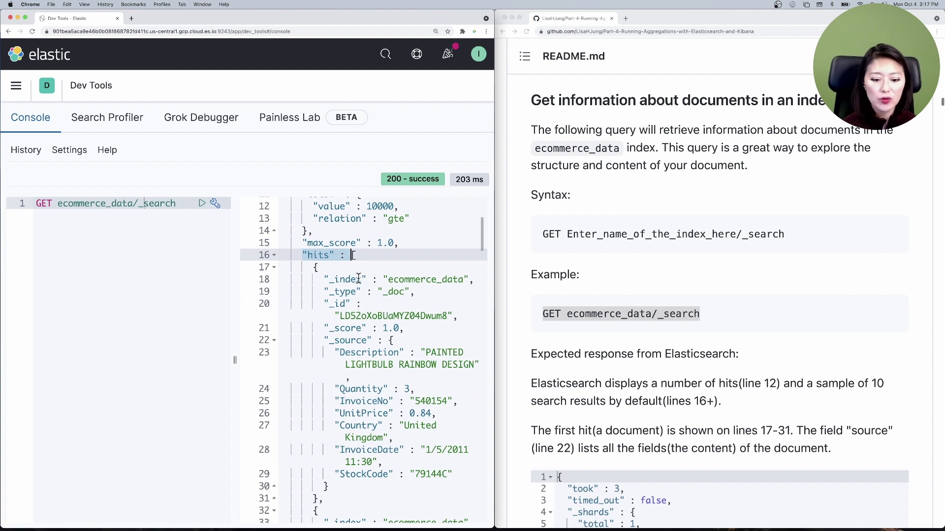
pyautogui.scroll(-3, 357, 273)
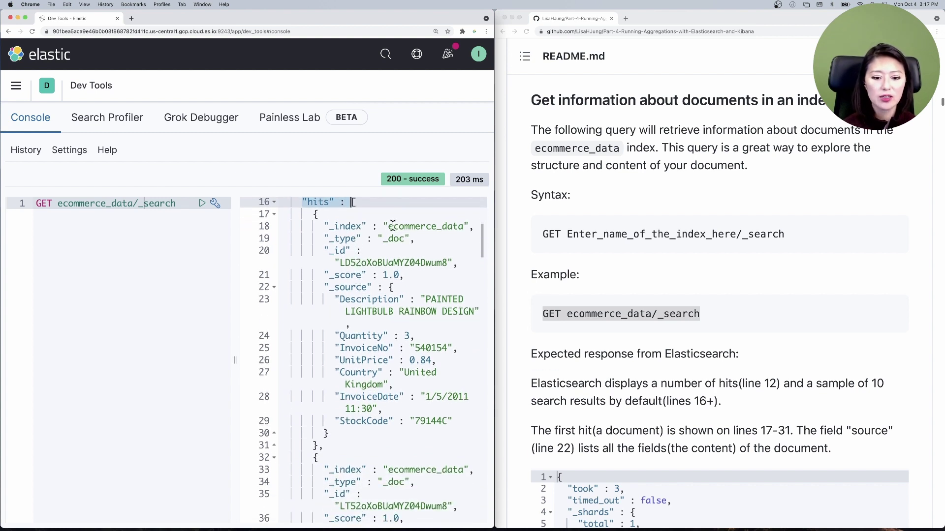
pyautogui.moveTo(383, 226); pyautogui.dragTo(469, 227)
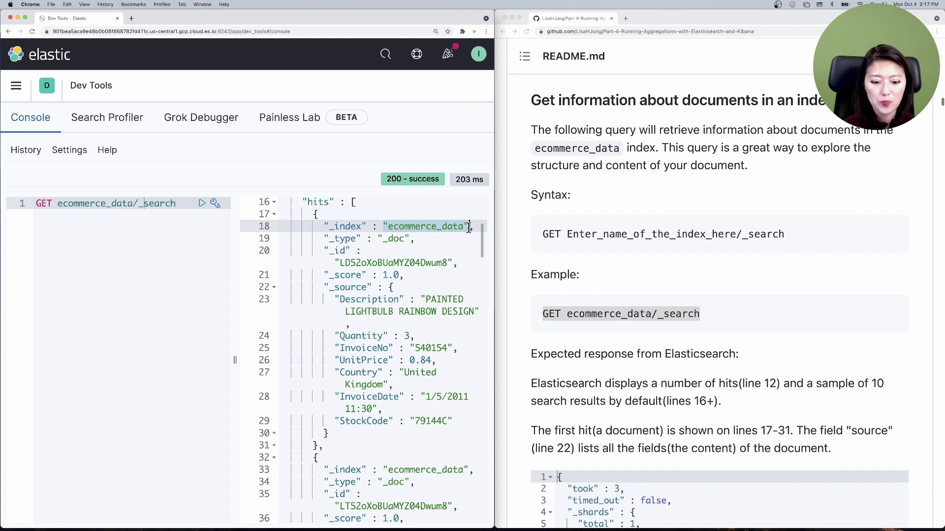
# Review the _source of the first hit field by field, from Description through StockCode
pyautogui.moveTo(327, 288); pyautogui.dragTo(387, 433)
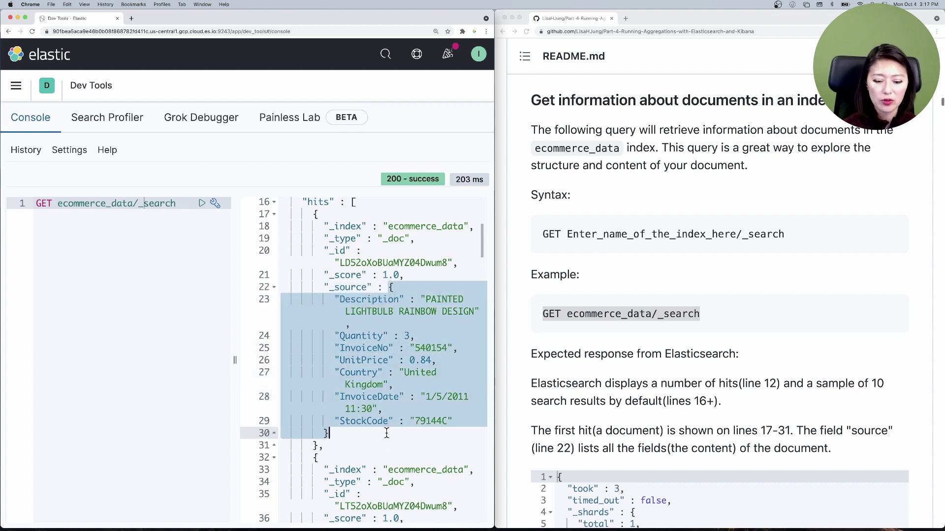
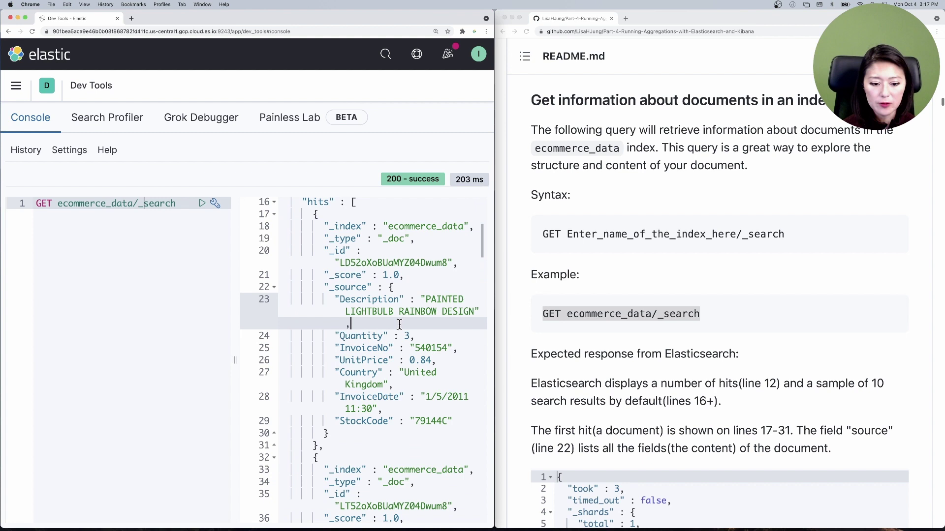
pyautogui.click(356, 299)
pyautogui.moveTo(339, 299); pyautogui.dragTo(400, 302)
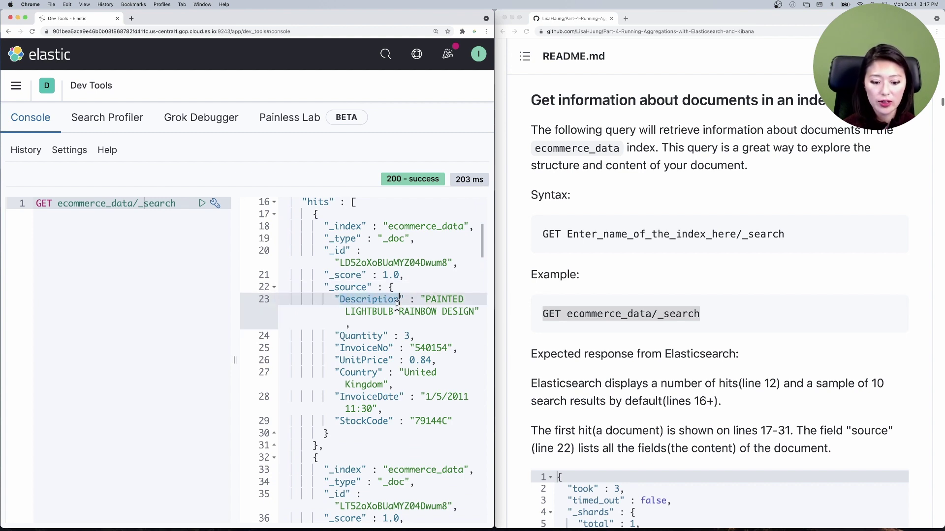
pyautogui.moveTo(339, 335); pyautogui.dragTo(393, 349)
pyautogui.moveTo(339, 360); pyautogui.dragTo(378, 373)
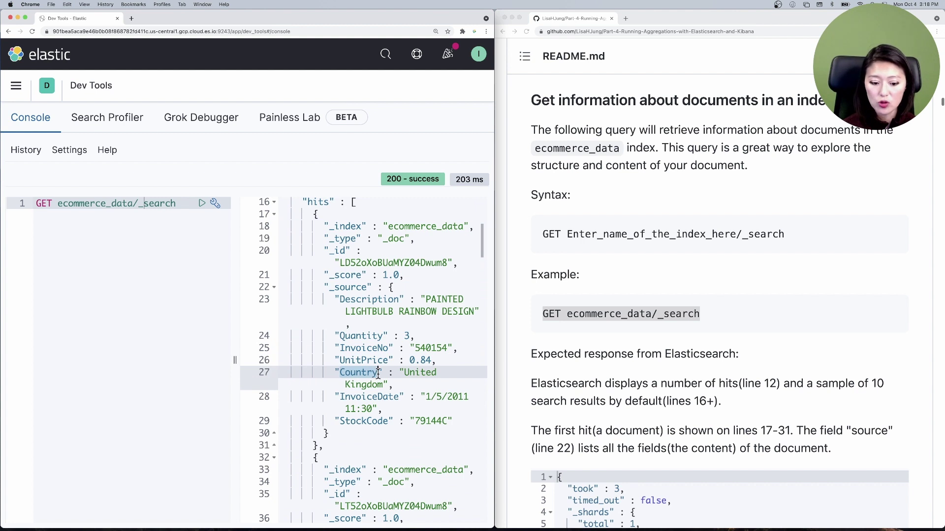
pyautogui.moveTo(340, 397); pyautogui.dragTo(399, 397)
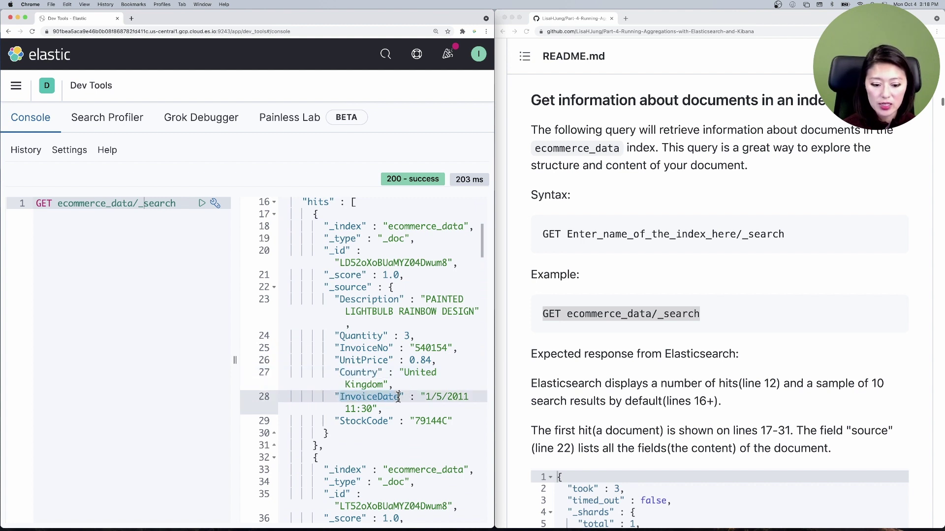
pyautogui.moveTo(340, 421); pyautogui.dragTo(388, 422)
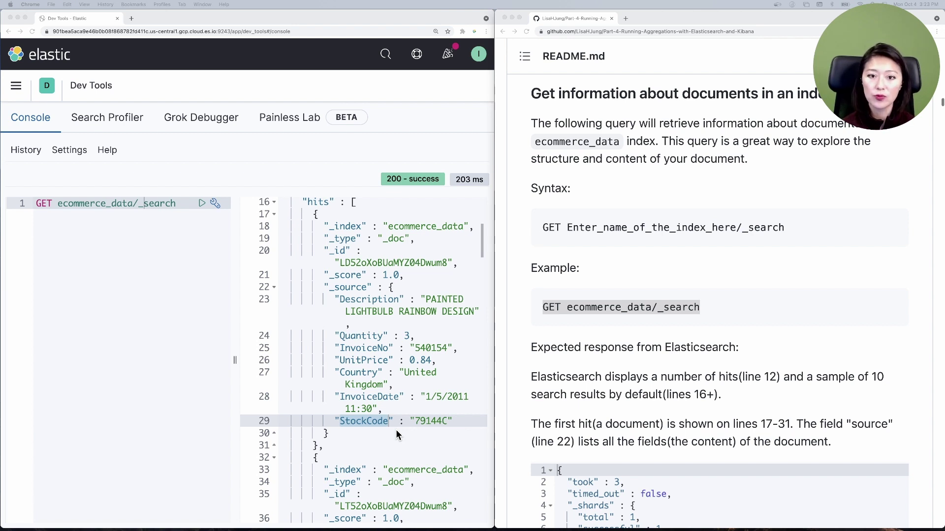
# Study the Aggregations Request syntax in the README: the request line, aggs, aggregation name, aggregation type and field
pyautogui.scroll(-7, 551, 405)
pyautogui.scroll(-9, 550, 405)
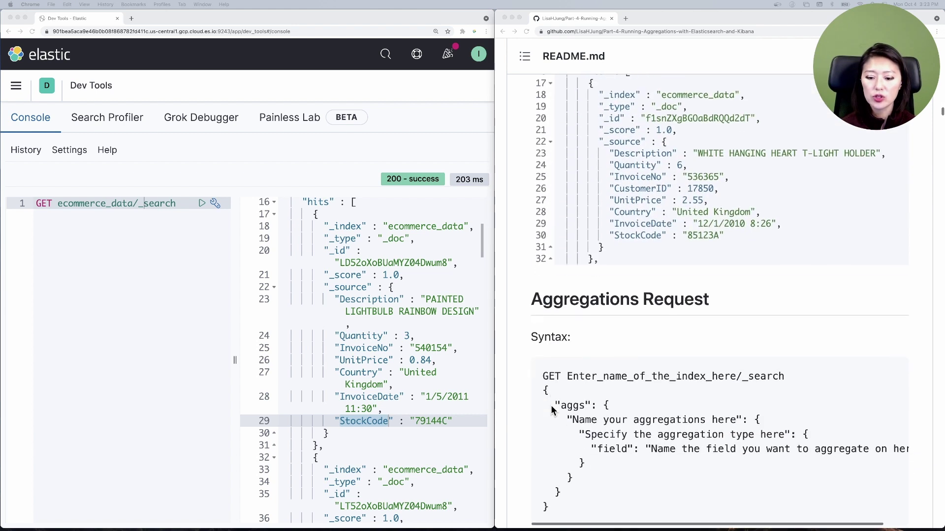
pyautogui.scroll(-1, 550, 405)
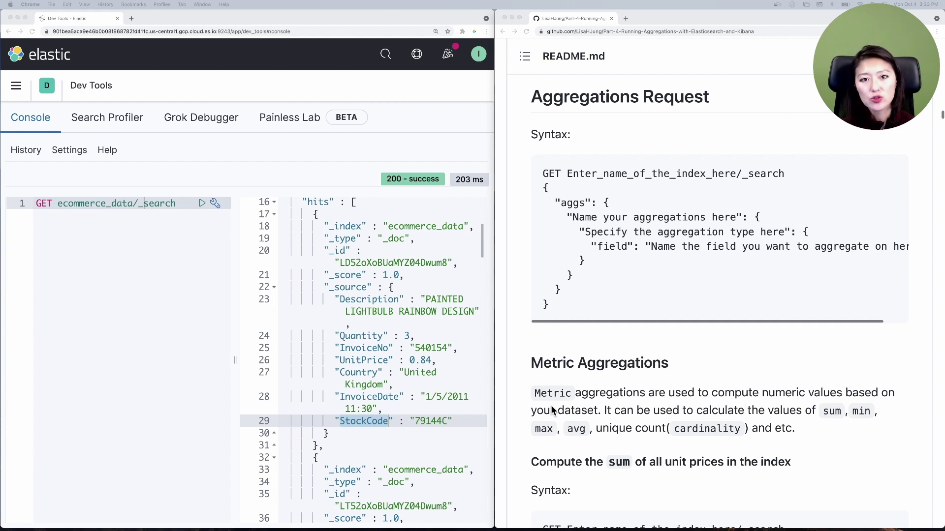
pyautogui.click(558, 177)
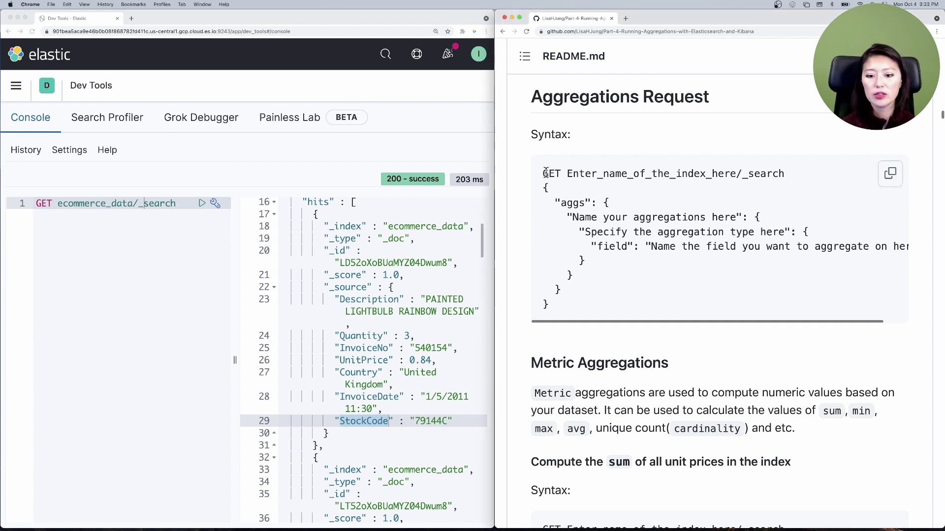
pyautogui.moveTo(542, 173); pyautogui.dragTo(791, 182)
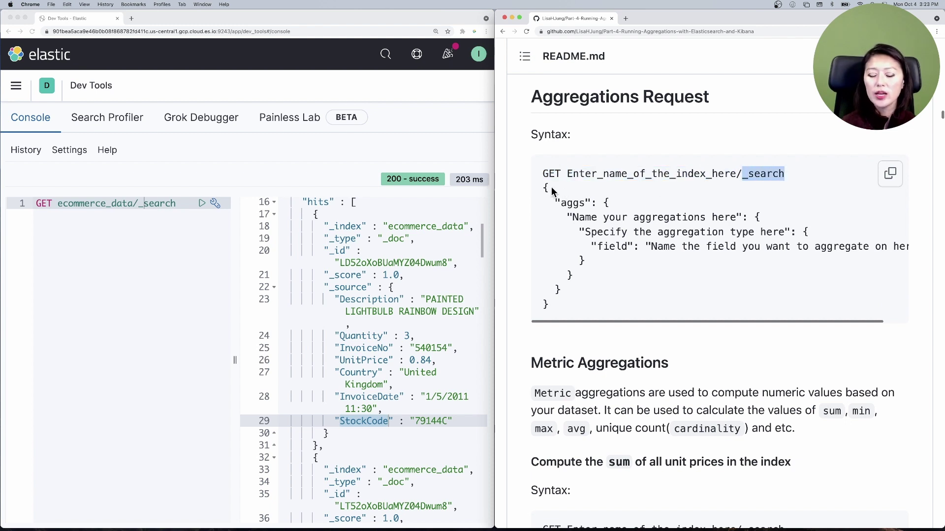
pyautogui.moveTo(554, 204); pyautogui.dragTo(594, 204)
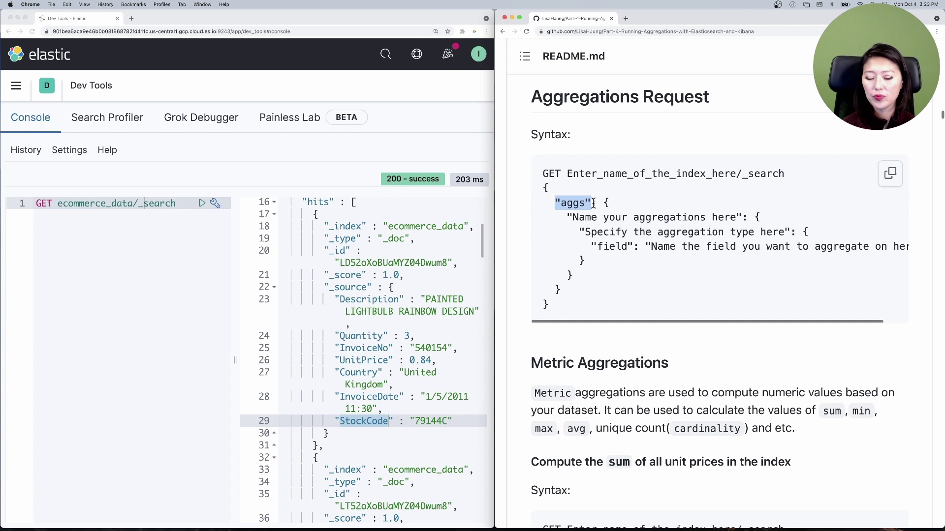
pyautogui.moveTo(567, 218); pyautogui.dragTo(739, 218)
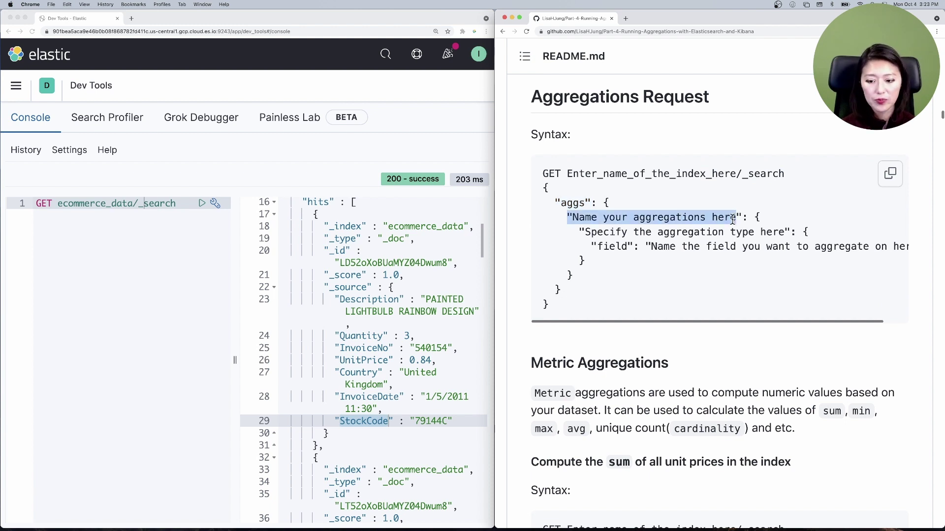
pyautogui.moveTo(583, 233); pyautogui.dragTo(793, 234)
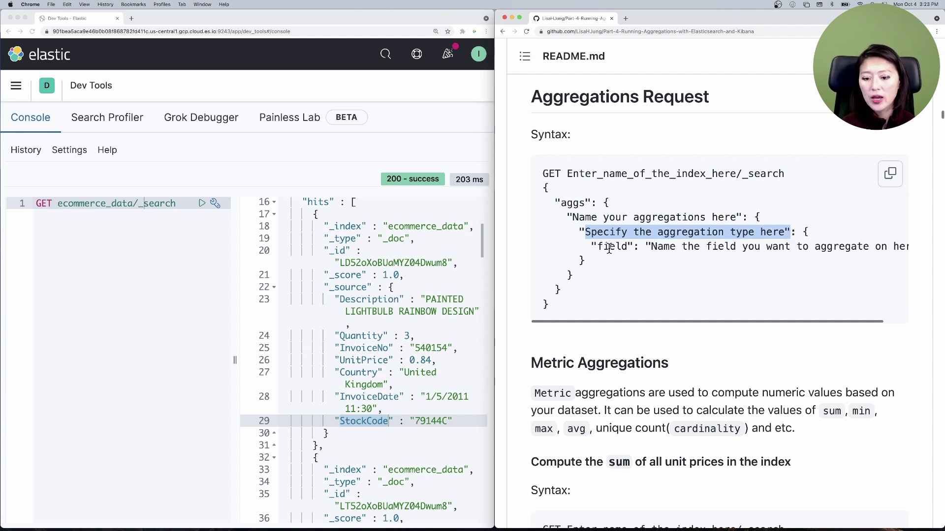
pyautogui.moveTo(597, 248); pyautogui.dragTo(881, 249)
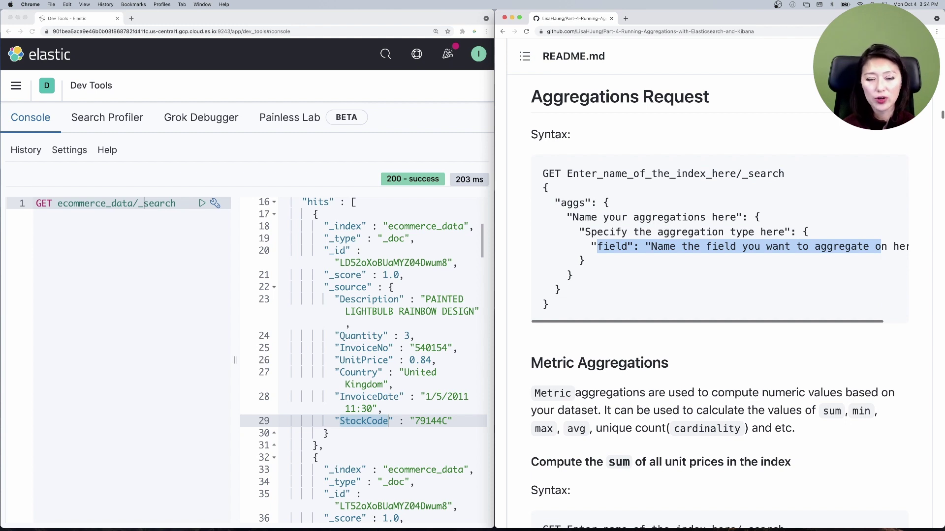
# Read the Metric Aggregations section and inspect the numeric Quantity and UnitPrice fields of the first hit in the response
pyautogui.scroll(-5, 752, 326)
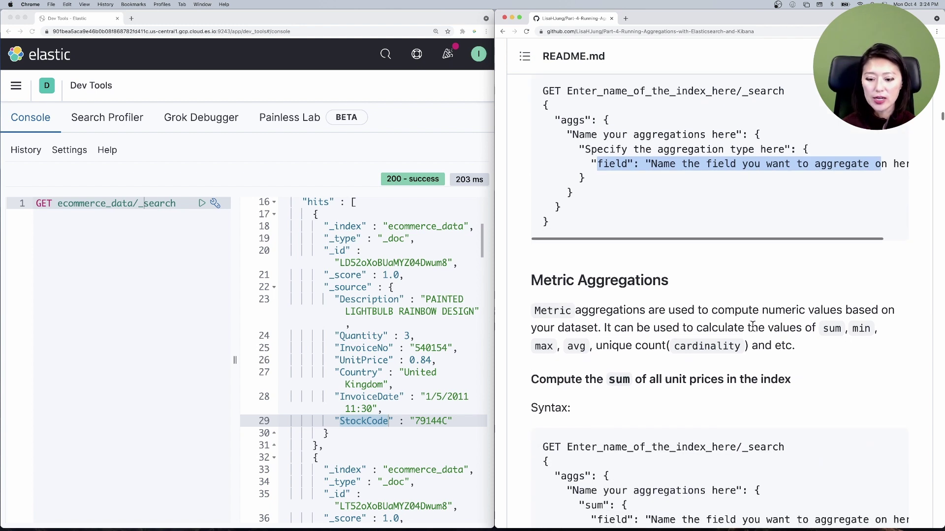
pyautogui.scroll(-3, 752, 326)
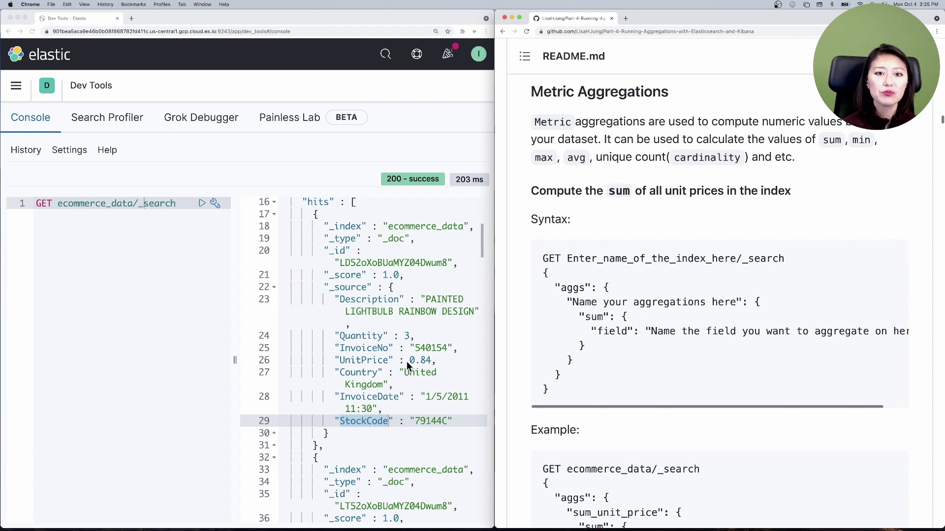
pyautogui.moveTo(340, 336); pyautogui.dragTo(416, 335)
pyautogui.moveTo(339, 360); pyautogui.dragTo(437, 361)
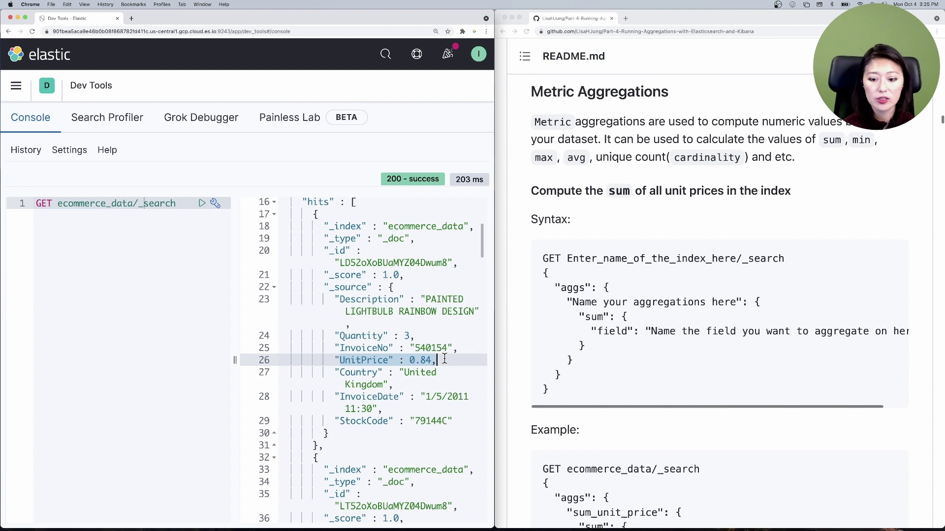
# Study the README's sum example: the ecommerce_data request line, aggs, the sum_unit_price name, and sum on the UnitPrice field
pyautogui.scroll(-3, 650, 383)
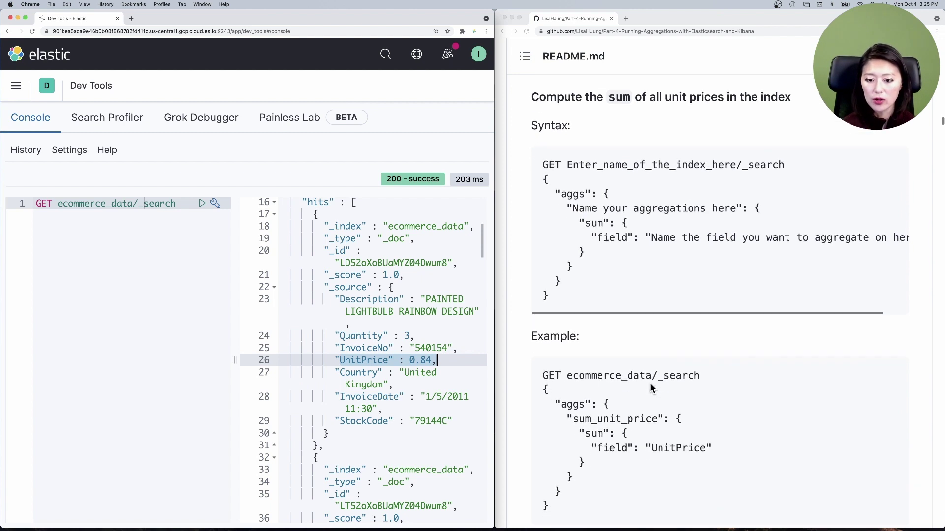
pyautogui.scroll(-2, 650, 387)
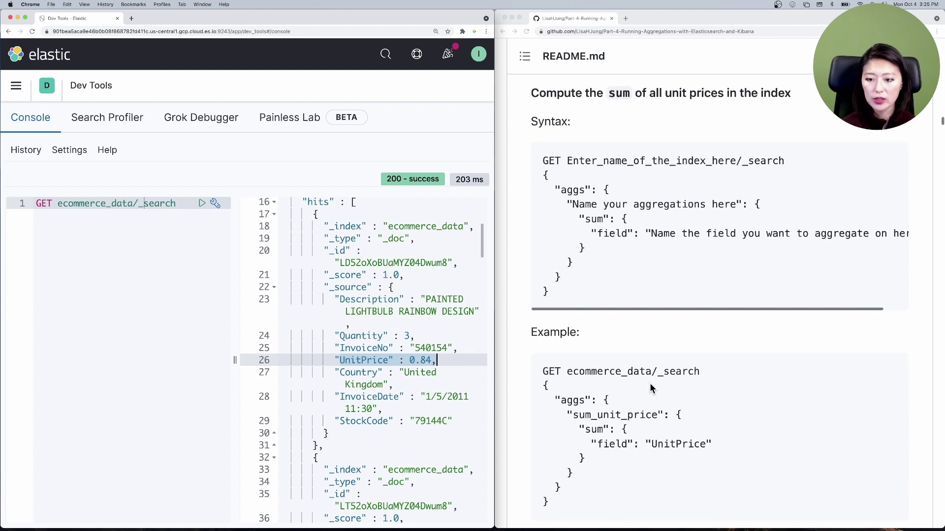
pyautogui.scroll(-6, 650, 386)
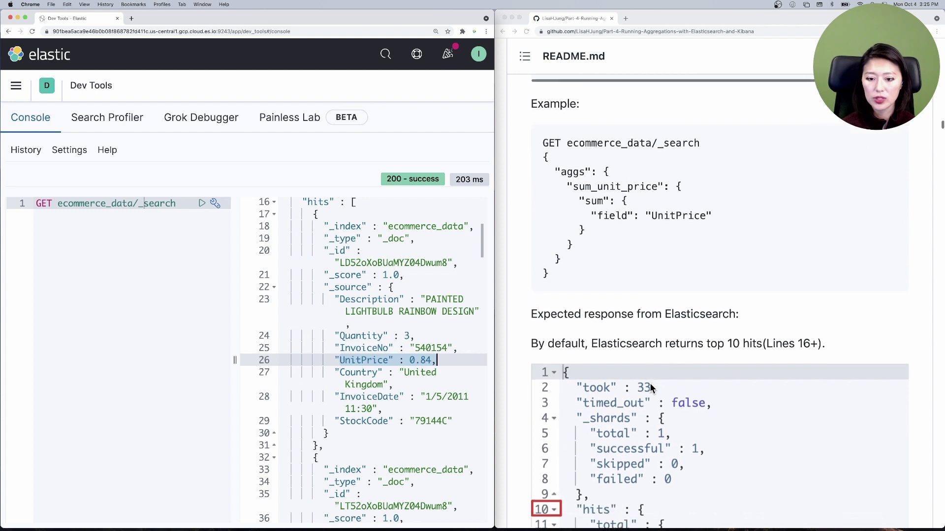
pyautogui.click(590, 135)
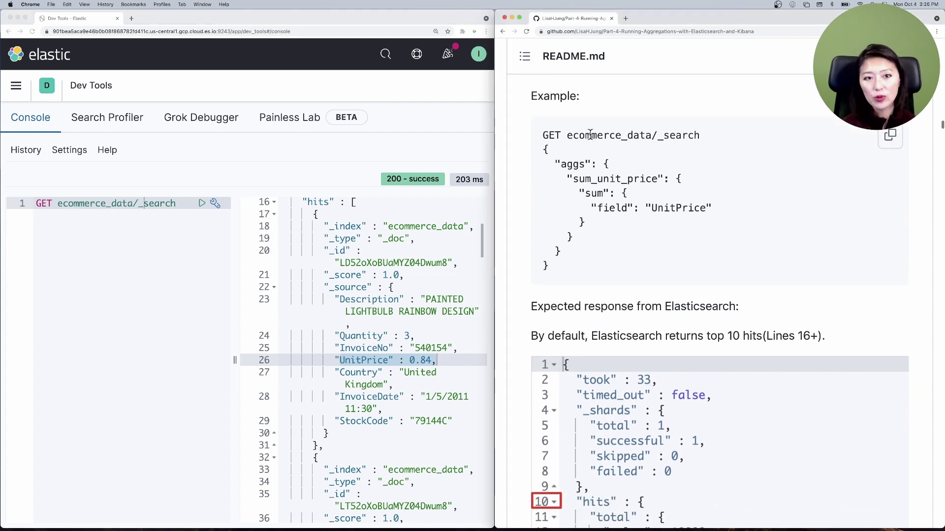
pyautogui.moveTo(542, 134); pyautogui.dragTo(652, 136)
pyautogui.doubleClick(659, 135)
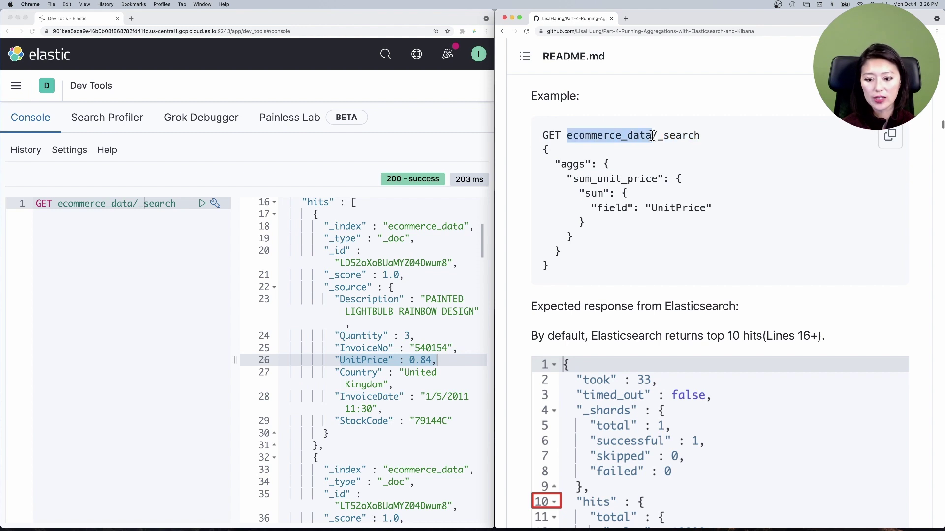
pyautogui.moveTo(555, 164); pyautogui.dragTo(592, 165)
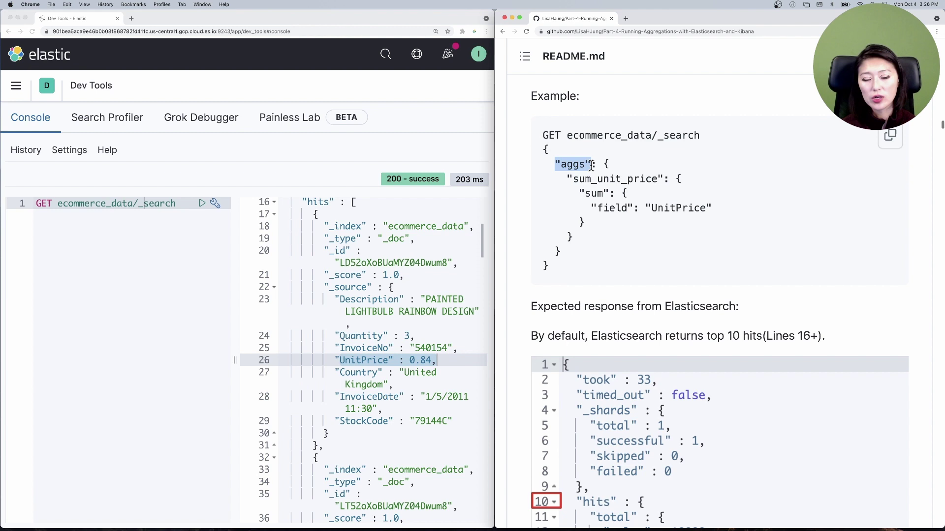
pyautogui.moveTo(573, 179); pyautogui.dragTo(661, 179)
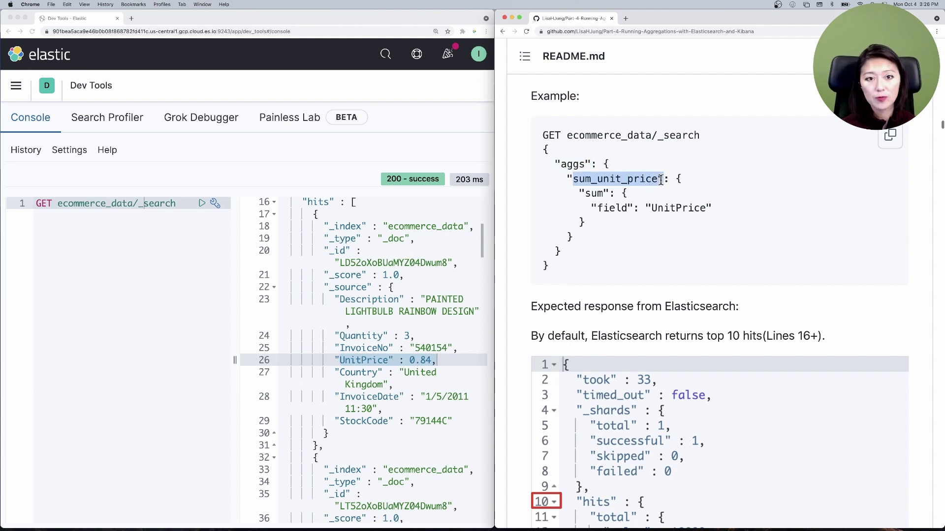
pyautogui.moveTo(579, 193); pyautogui.dragTo(715, 215)
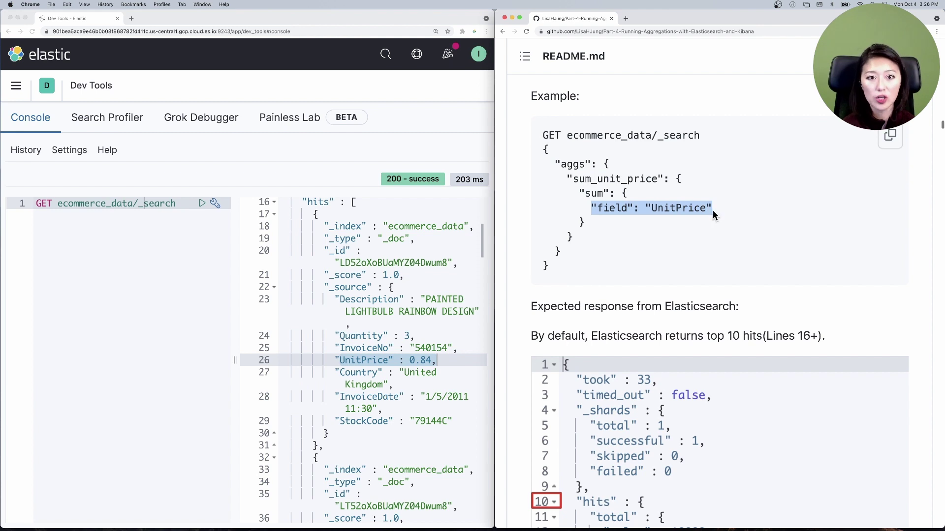
# Replace the console request with the README's sum_unit_price example, summing UnitPrice over ecommerce_data, and run it
pyautogui.click(554, 275)
pyautogui.moveTo(555, 274); pyautogui.dragTo(536, 139)
pyautogui.press('super+c')
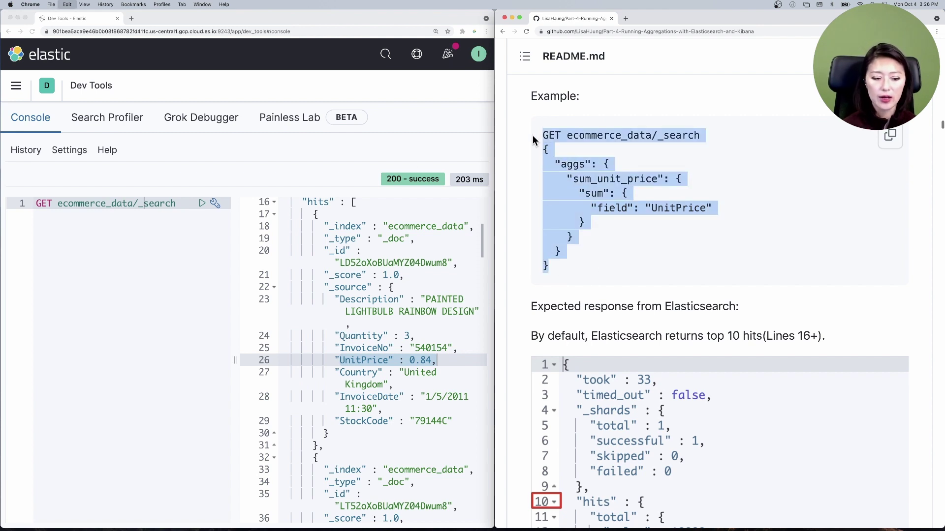
pyautogui.click(84, 232)
pyautogui.moveTo(178, 202); pyautogui.dragTo(7, 206)
pyautogui.press('super+v')
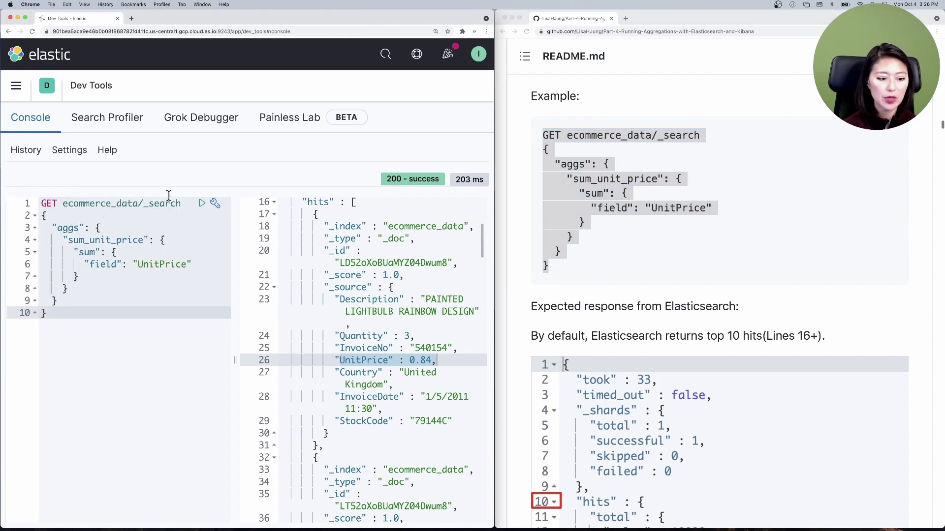
pyautogui.click(161, 202)
pyautogui.click(202, 203)
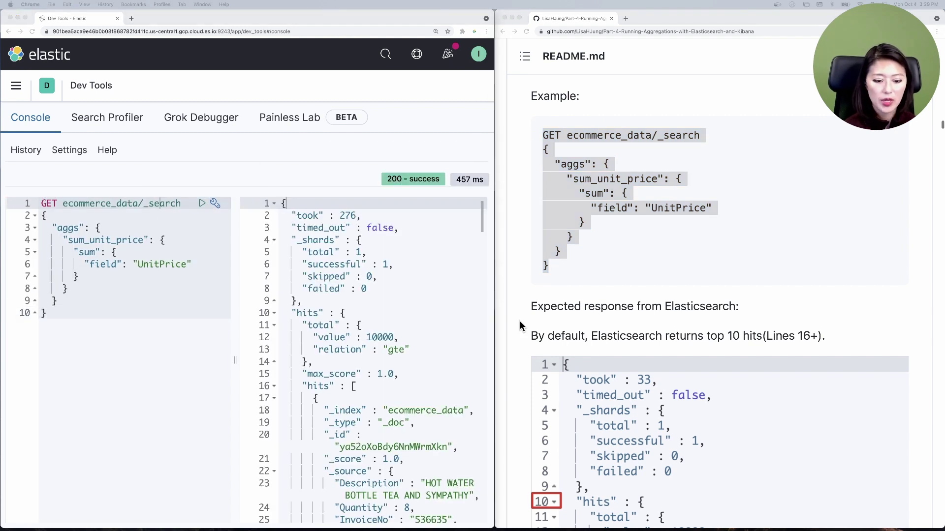
# Examine the total hits value and the first returned document in the sum request's response
pyautogui.click(357, 336)
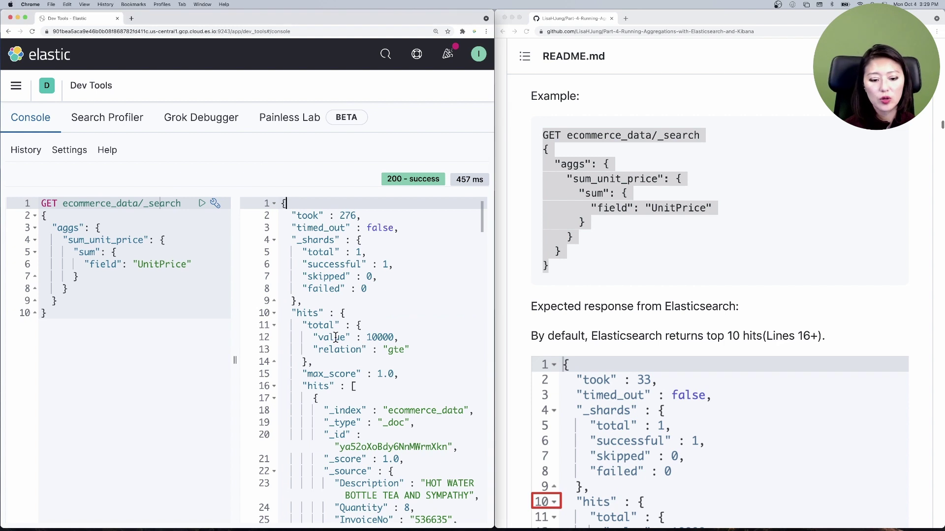
pyautogui.moveTo(315, 338); pyautogui.dragTo(400, 337)
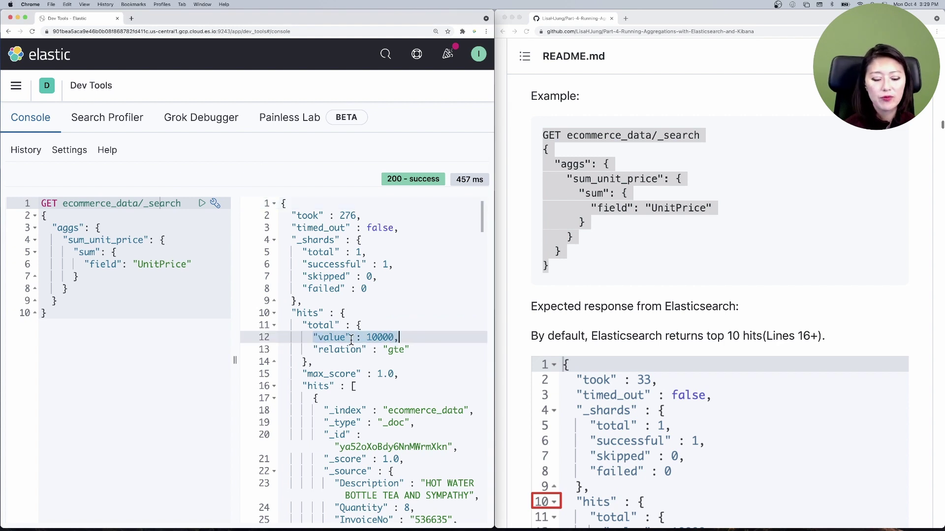
pyautogui.scroll(-1, 351, 340)
pyautogui.scroll(-3, 351, 340)
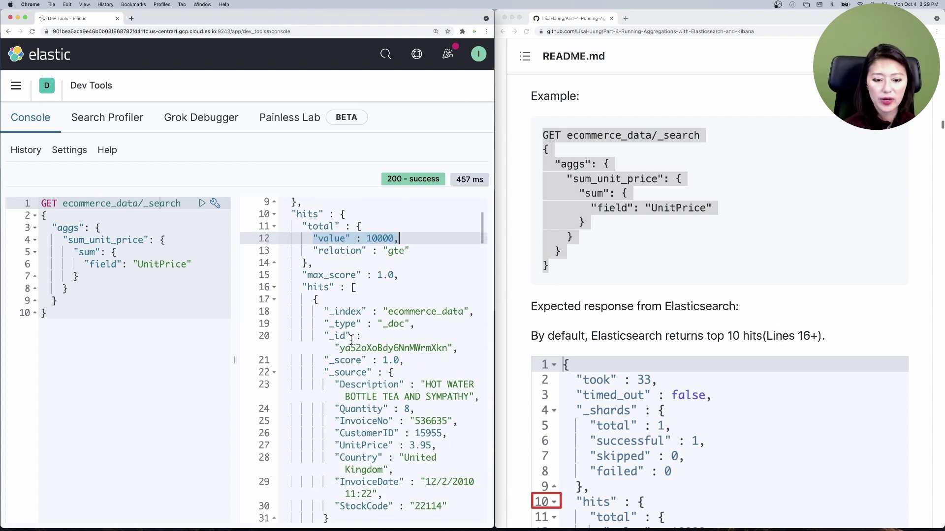
pyautogui.scroll(-1, 351, 340)
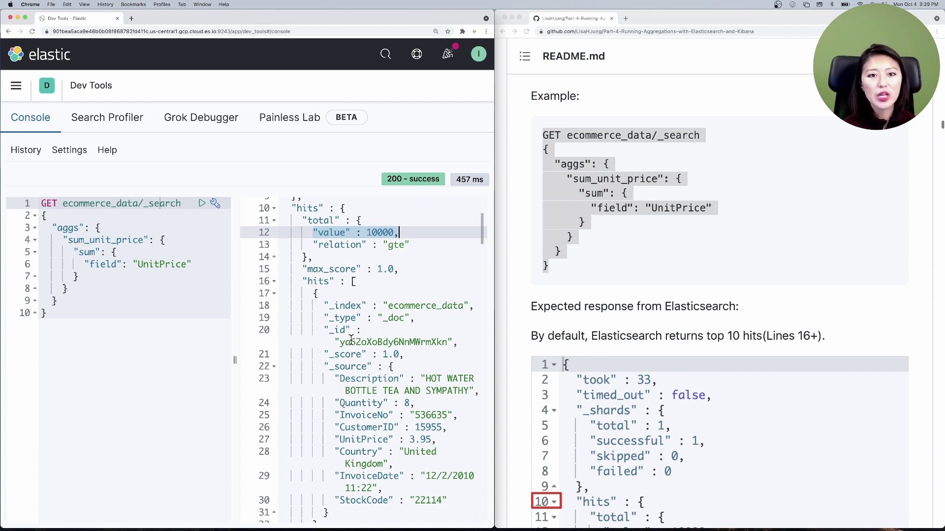
# Collapse the top-level hits object in the response and inspect the sum_unit_price value under aggregations
pyautogui.click(274, 209)
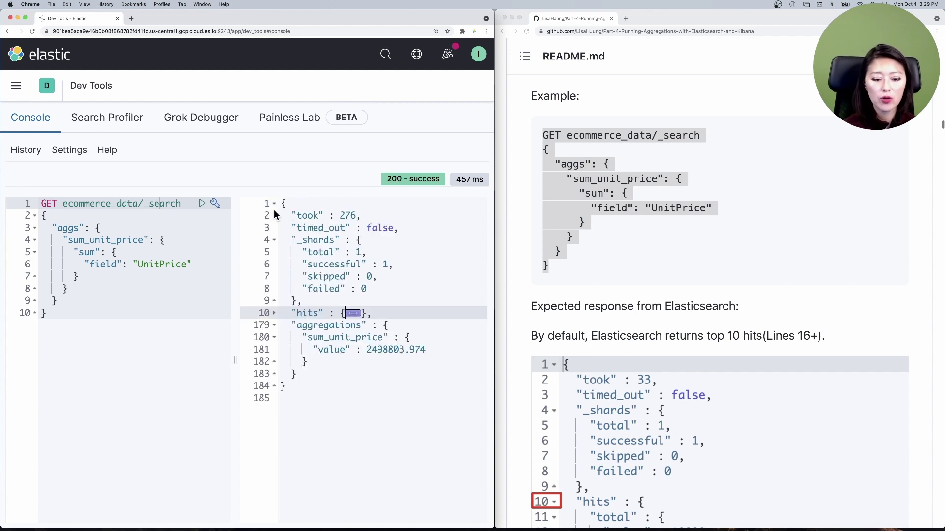
pyautogui.moveTo(292, 325); pyautogui.dragTo(366, 325)
pyautogui.moveTo(306, 338); pyautogui.dragTo(384, 338)
pyautogui.moveTo(314, 349); pyautogui.dragTo(434, 349)
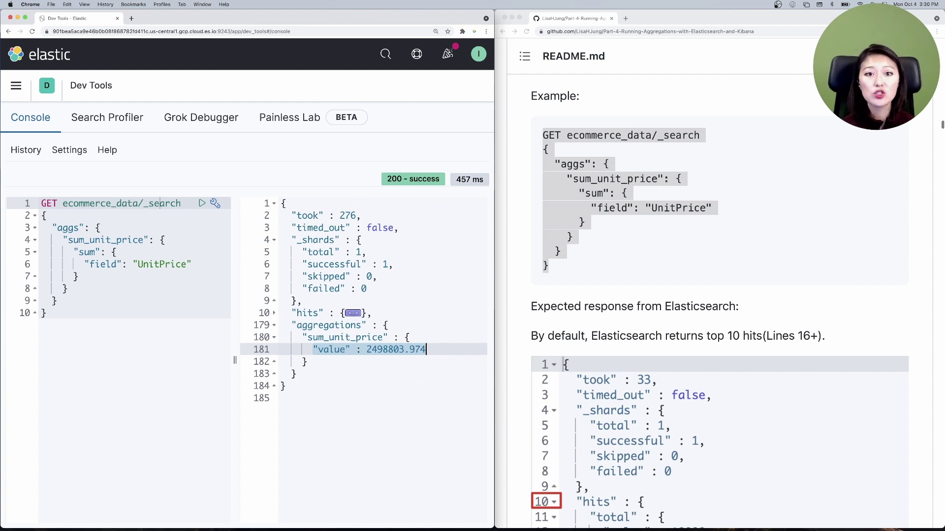
# Read the README's expected sum response and the "Using a size parameter" example with its "size": 0 line
pyautogui.scroll(-7, 744, 352)
pyautogui.scroll(-15, 744, 352)
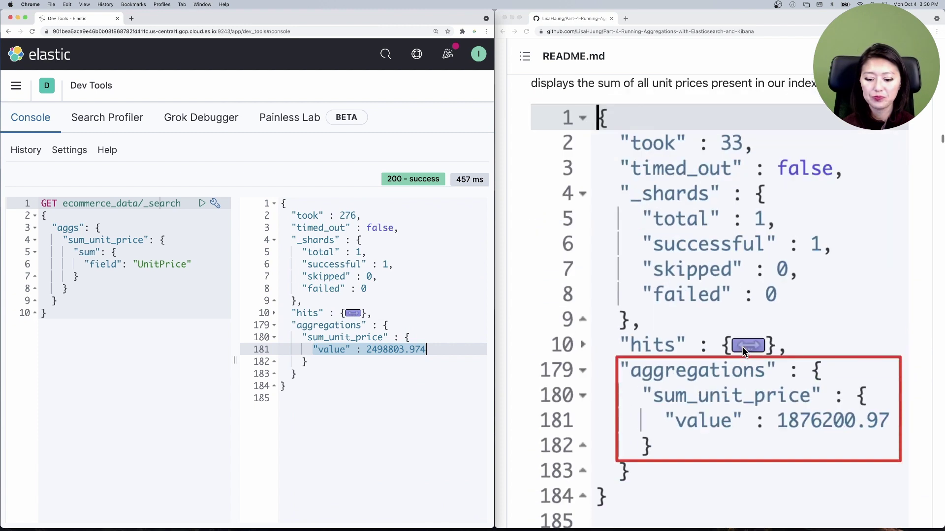
pyautogui.scroll(-4, 744, 351)
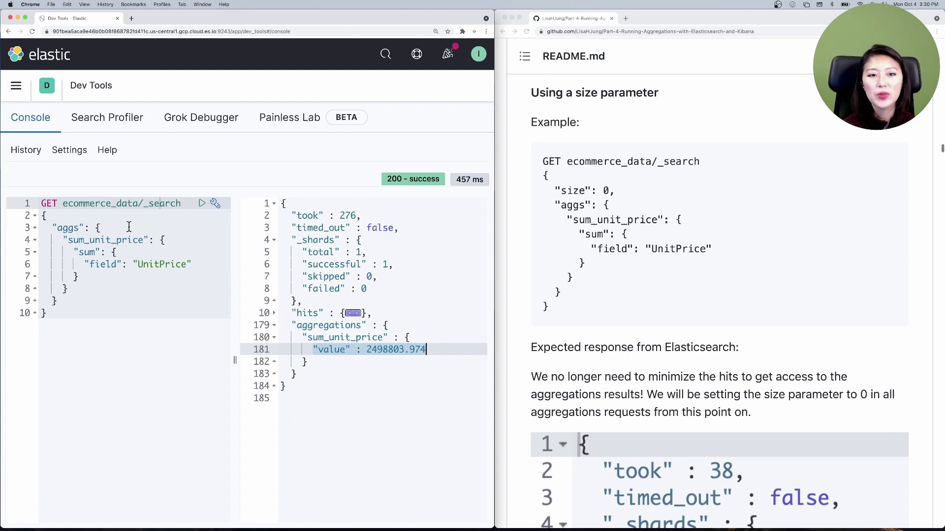
pyautogui.click(619, 197)
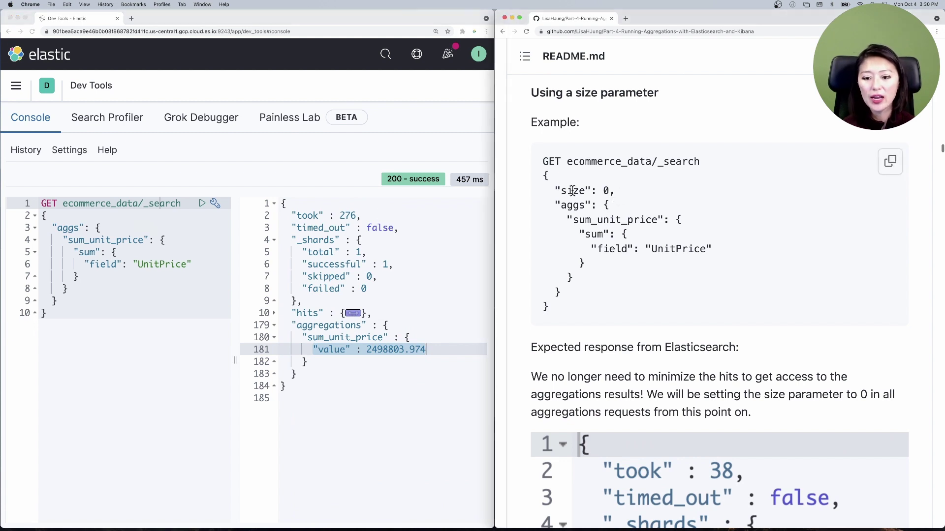
pyautogui.moveTo(555, 191); pyautogui.dragTo(618, 192)
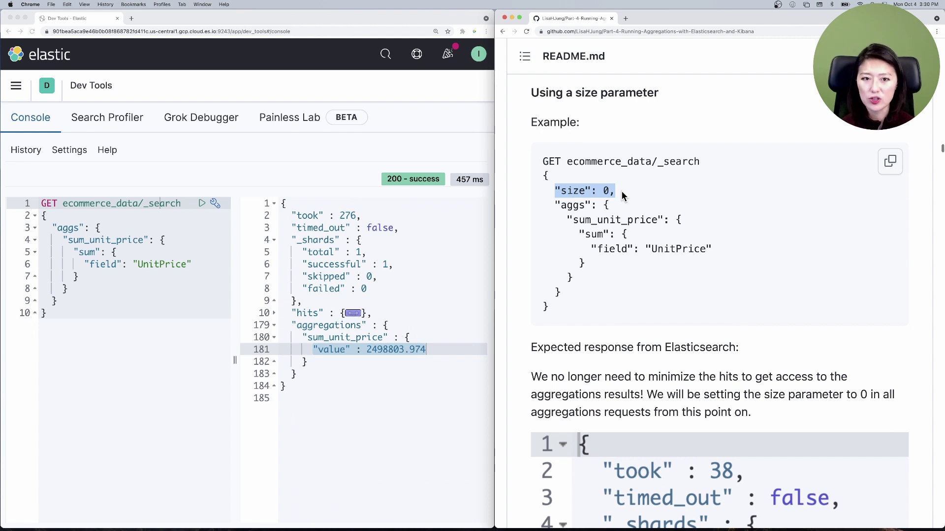
# Replace the console request with the sum_unit_price example using "size": 0, run it, and inspect the returned aggregations section
pyautogui.moveTo(561, 308); pyautogui.dragTo(528, 173)
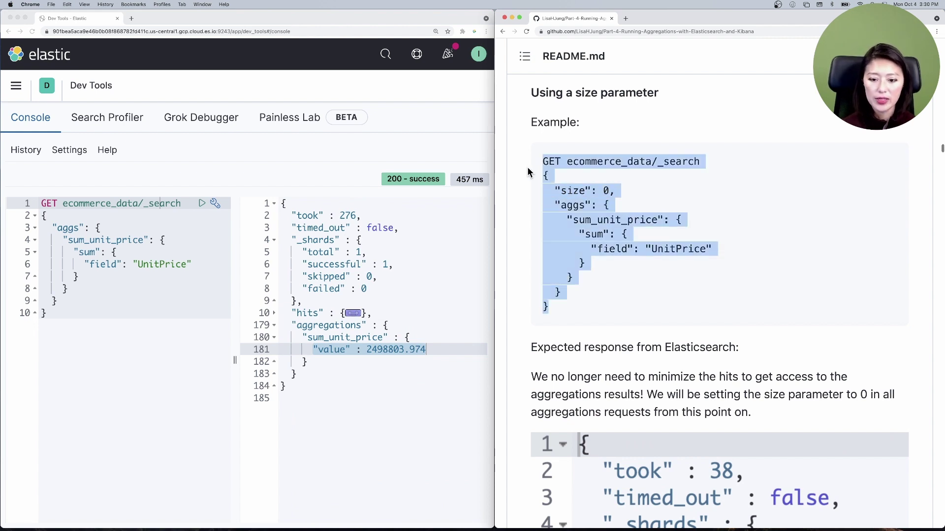
pyautogui.click(64, 315)
pyautogui.press('super+a')
pyautogui.press('super+v')
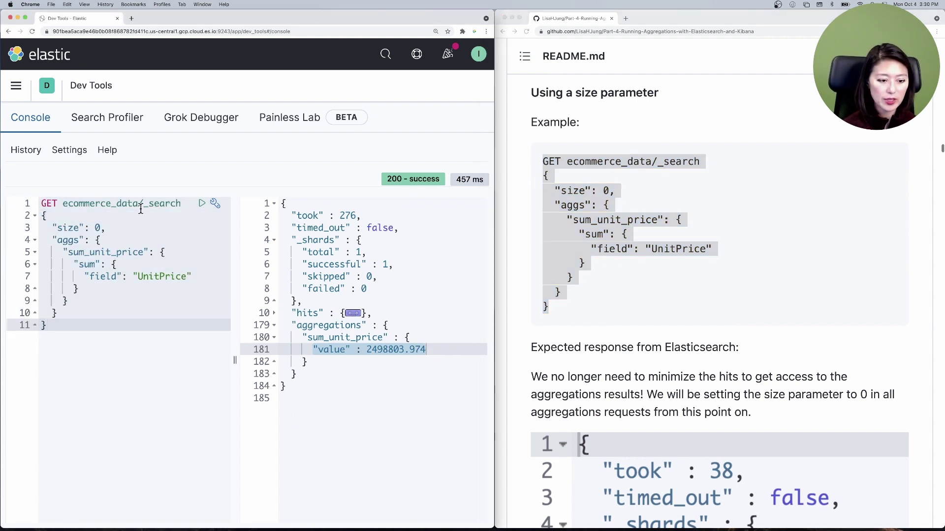
pyautogui.click(143, 204)
pyautogui.click(201, 204)
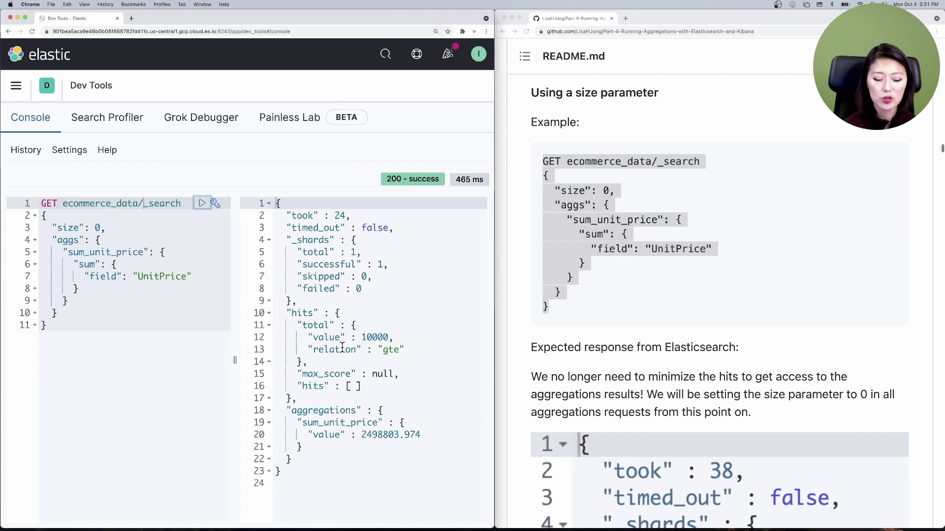
pyautogui.click(291, 411)
pyautogui.keyDown('shift'); pyautogui.click(382, 447); pyautogui.keyUp('shift')
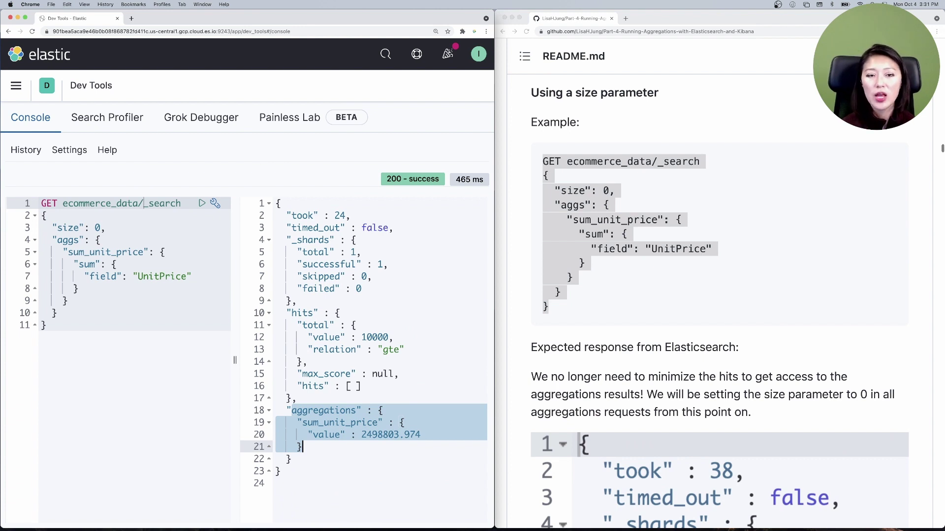
# Study the README section on computing the lowest unit price, including the lowest_unit_price name and min aggregation in its example
pyautogui.scroll(-15, 681, 430)
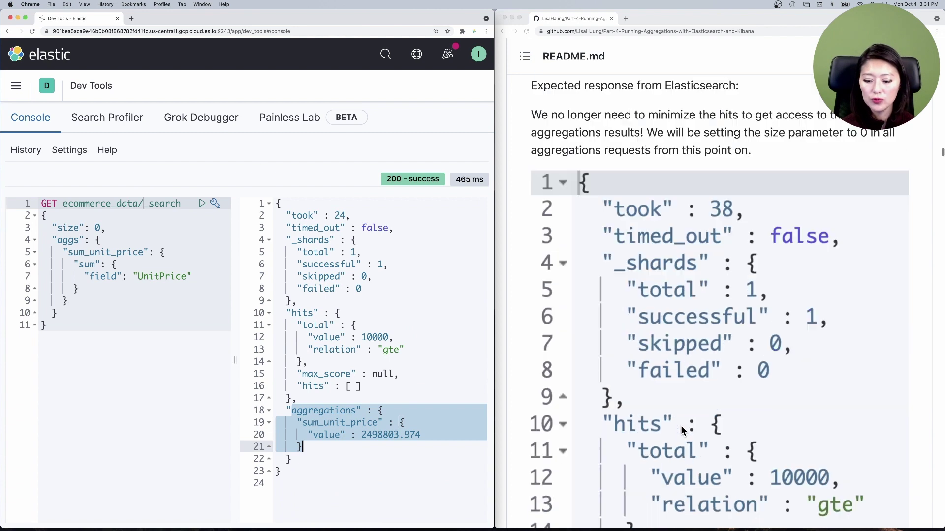
pyautogui.scroll(-3, 681, 431)
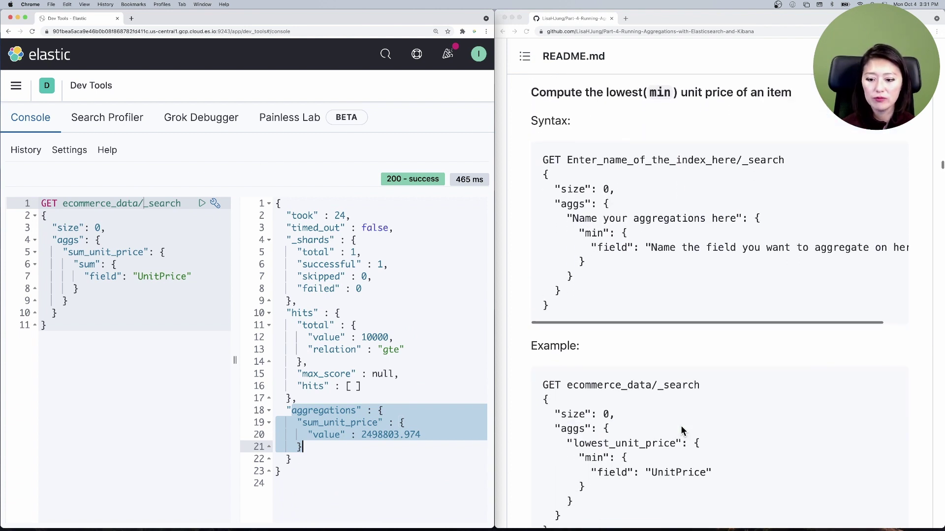
pyautogui.scroll(-6, 681, 431)
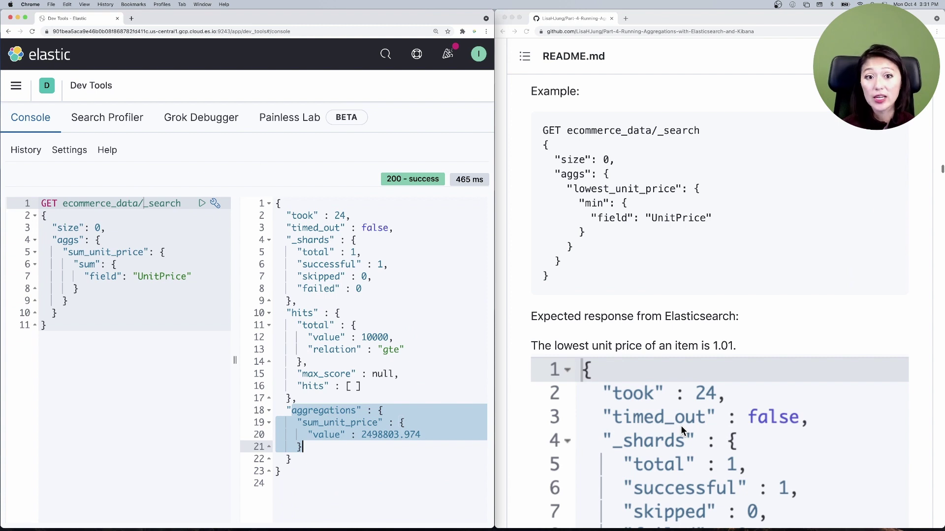
pyautogui.click(594, 192)
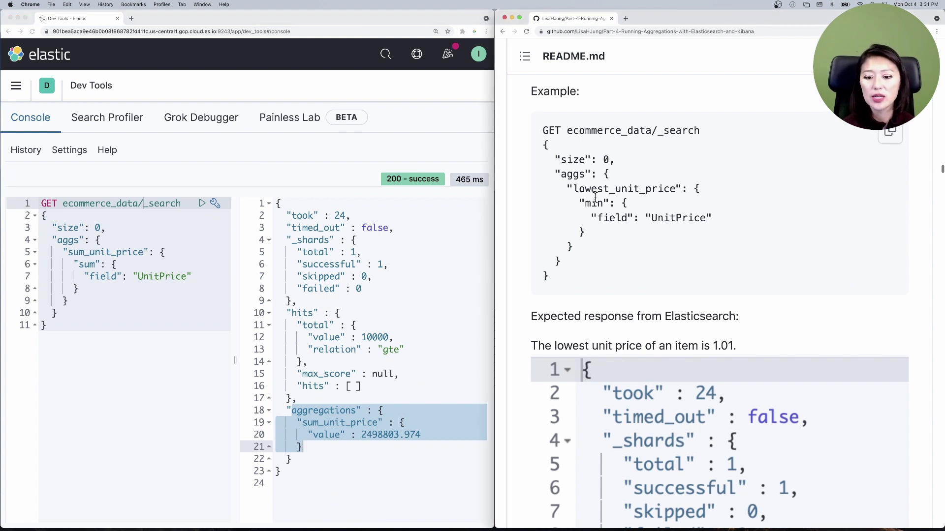
pyautogui.moveTo(573, 189); pyautogui.dragTo(679, 189)
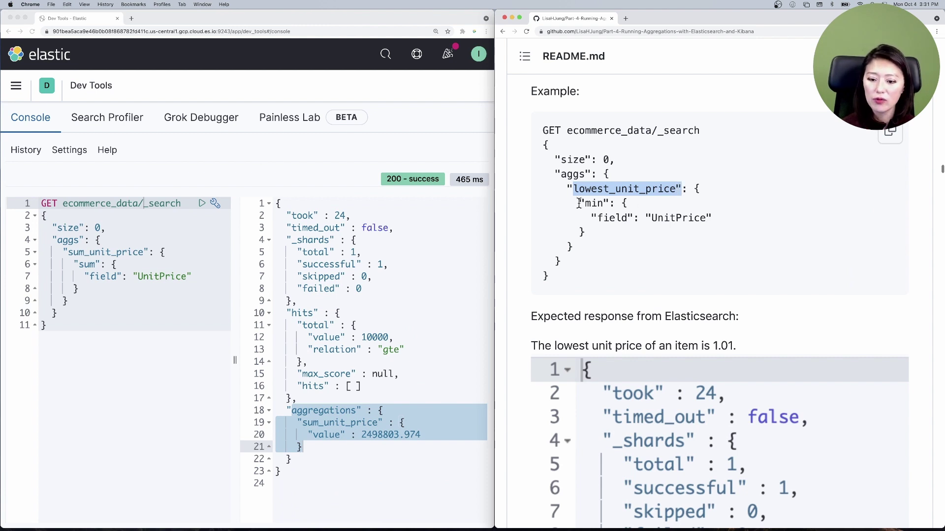
pyautogui.moveTo(579, 203); pyautogui.dragTo(612, 203)
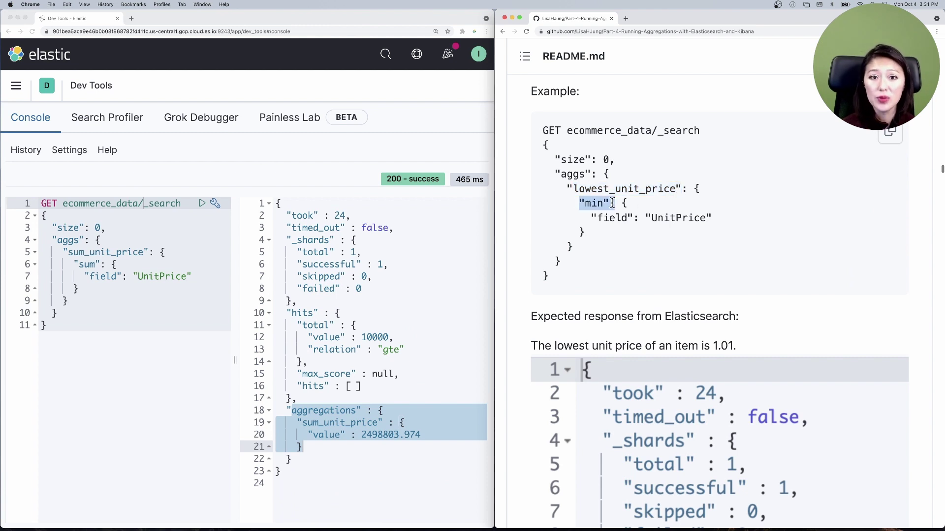
# Replace the console request with the lowest_unit_price example using min on UnitPrice, run it, and inspect the returned aggregation value
pyautogui.click(559, 281)
pyautogui.moveTo(559, 281); pyautogui.dragTo(533, 128)
pyautogui.press('cmd+c')
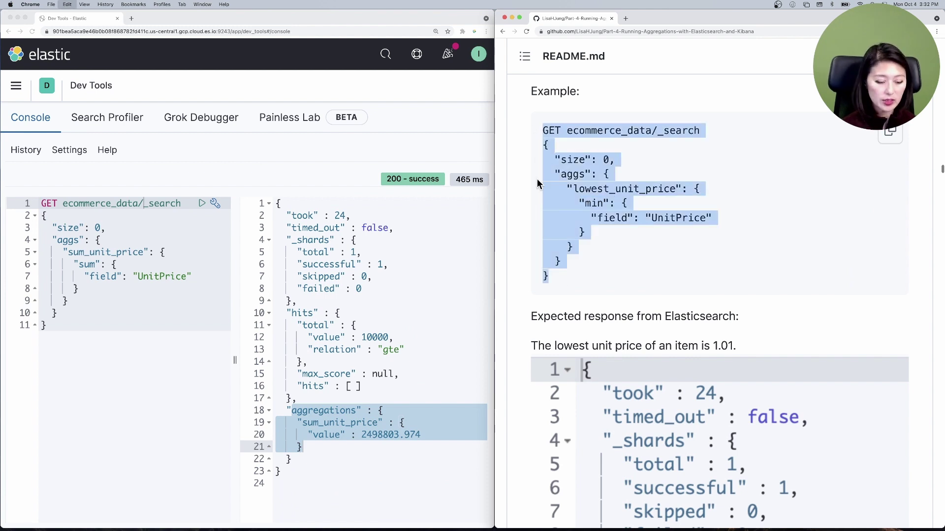
pyautogui.click(136, 316)
pyautogui.moveTo(105, 323); pyautogui.dragTo(106, 198)
pyautogui.press('cmd+v')
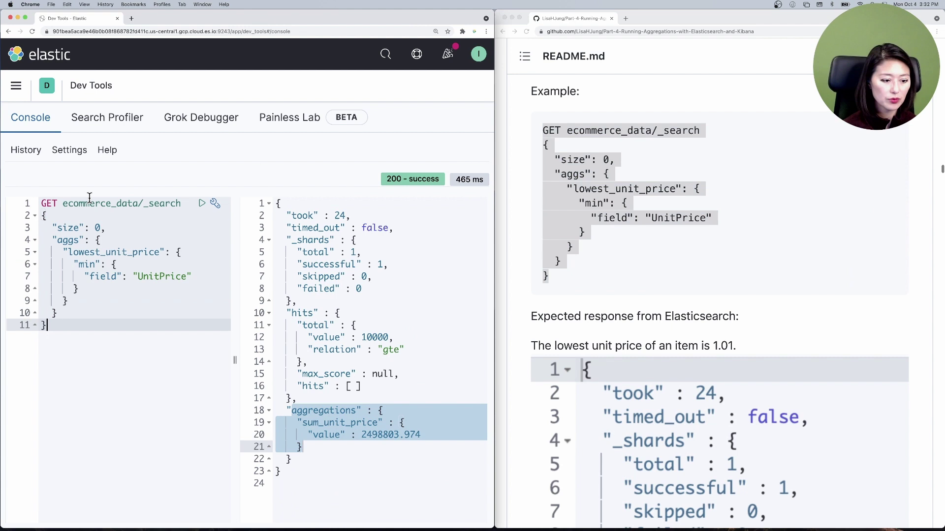
pyautogui.click(106, 200)
pyautogui.click(202, 204)
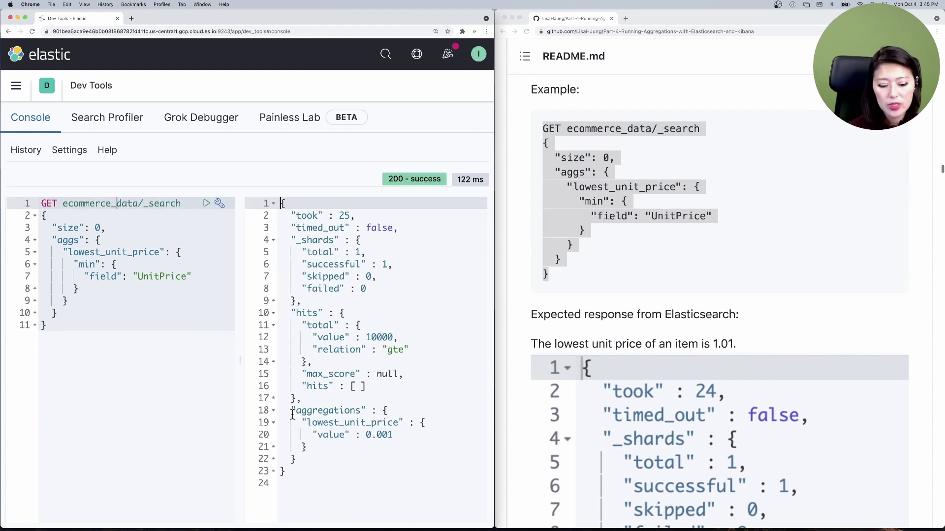
pyautogui.moveTo(291, 412); pyautogui.dragTo(372, 411)
pyautogui.moveTo(302, 422); pyautogui.dragTo(393, 435)
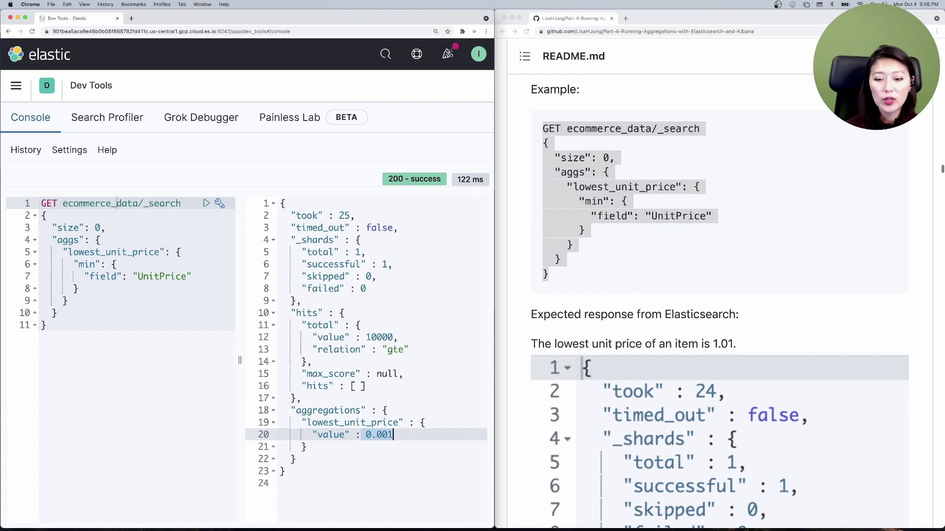
# Study the README example for the highest unit price, including the highest_unit_price name and its max aggregation
pyautogui.scroll(-15, 690, 416)
pyautogui.scroll(-3, 689, 418)
pyautogui.scroll(-10, 689, 416)
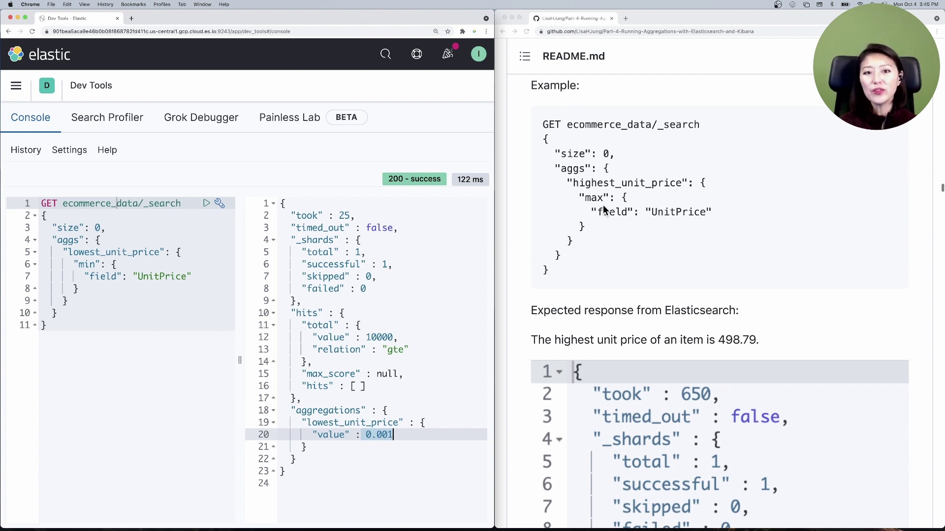
pyautogui.click(602, 162)
pyautogui.moveTo(569, 183); pyautogui.dragTo(687, 184)
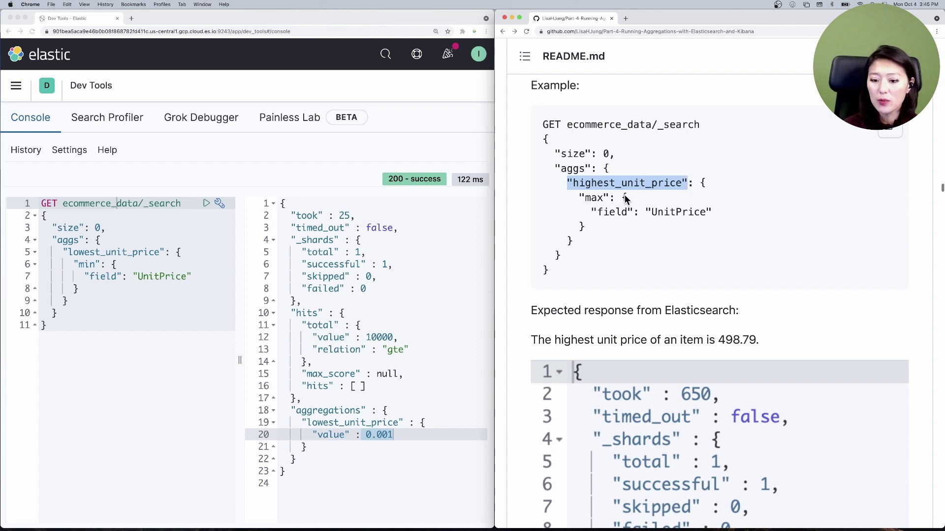
pyautogui.moveTo(584, 197); pyautogui.dragTo(601, 199)
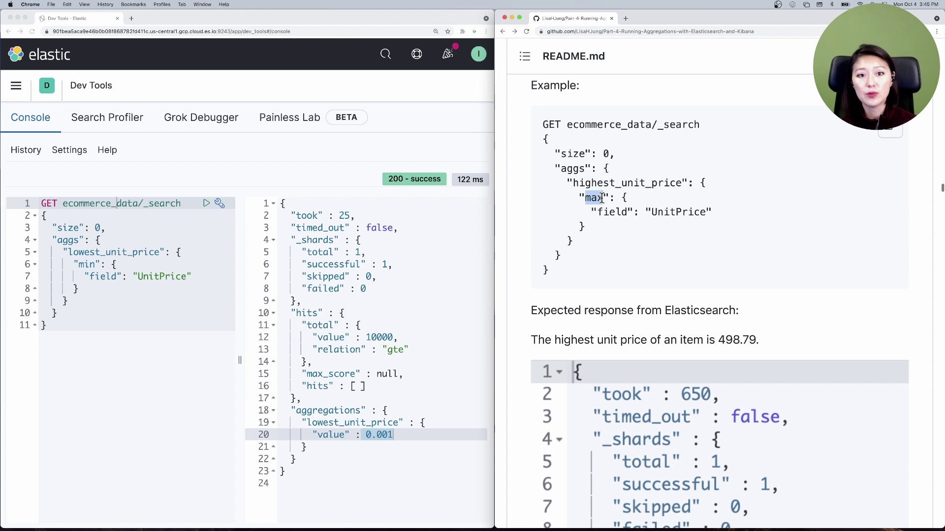
# Replace the console request with the highest_unit_price example using max on UnitPrice, run it, and inspect the returned aggregation value
pyautogui.moveTo(553, 274); pyautogui.dragTo(524, 117)
pyautogui.press('super+c')
pyautogui.click(107, 298)
pyautogui.click(50, 327)
pyautogui.press('super+a')
pyautogui.press('super+v')
pyautogui.click(137, 204)
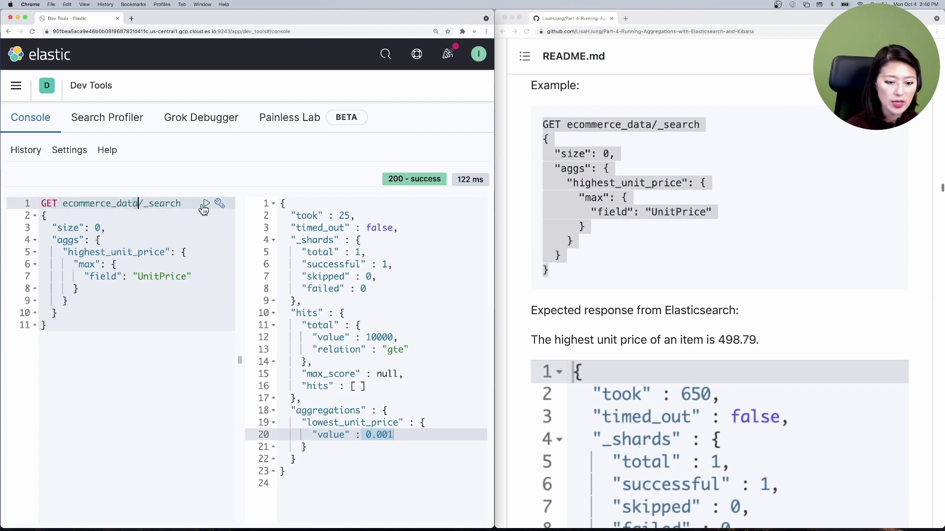
pyautogui.click(200, 207)
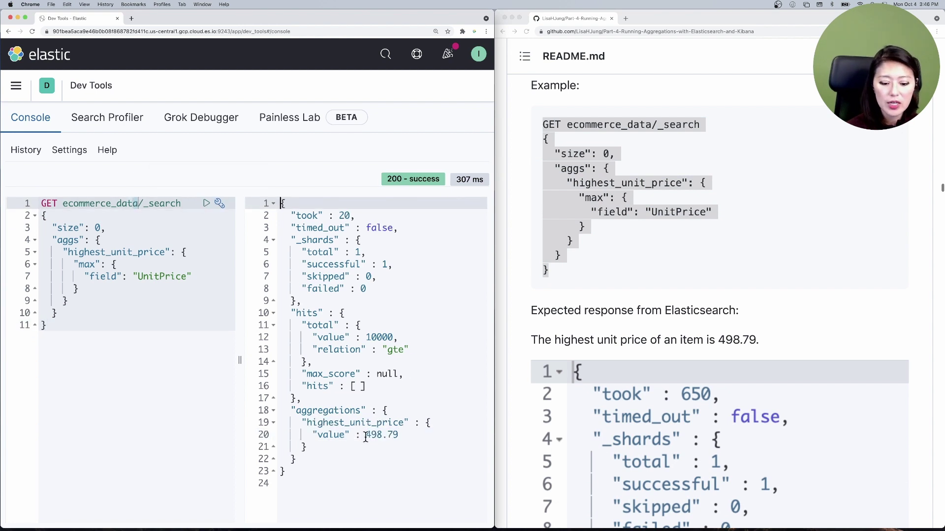
pyautogui.moveTo(366, 437); pyautogui.dragTo(405, 436)
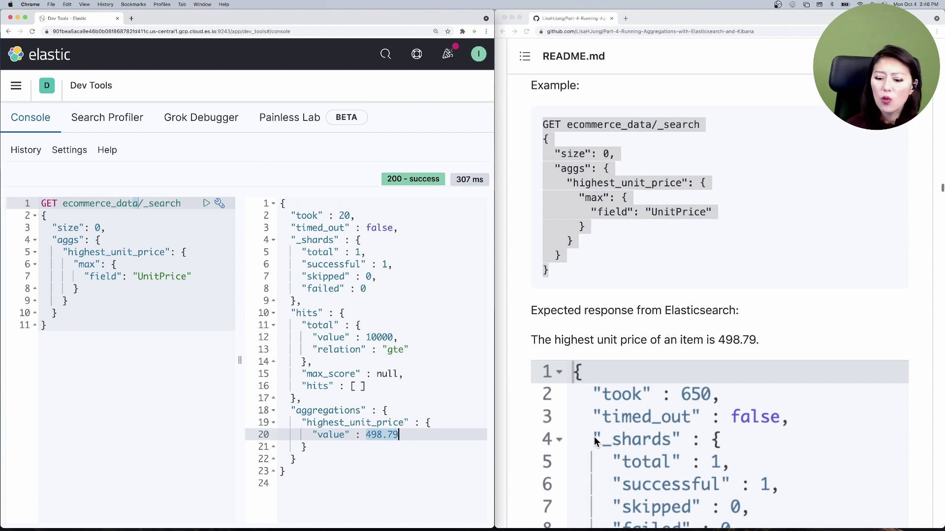
# Study the README section on computing the average unit price, including the average_unit_price name and avg aggregation in its example
pyautogui.scroll(-1, 595, 440)
pyautogui.scroll(-10, 595, 436)
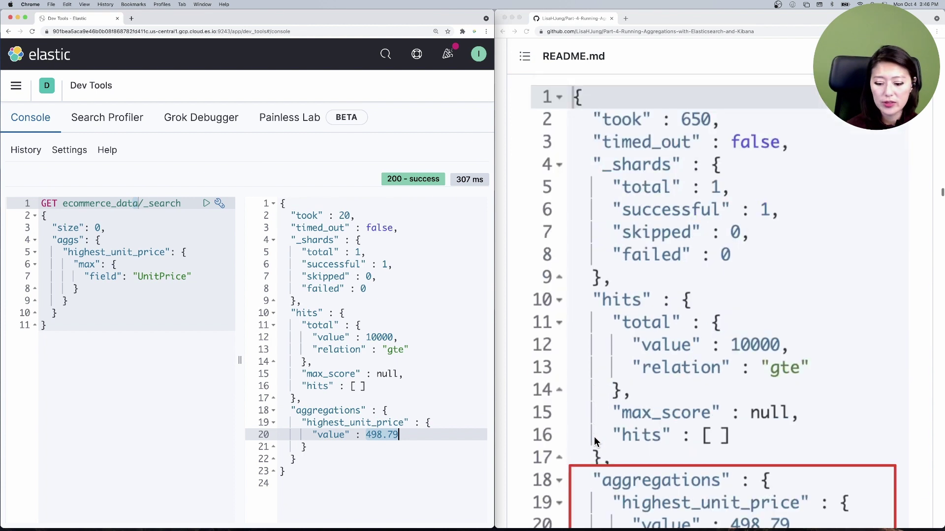
pyautogui.scroll(-7, 594, 441)
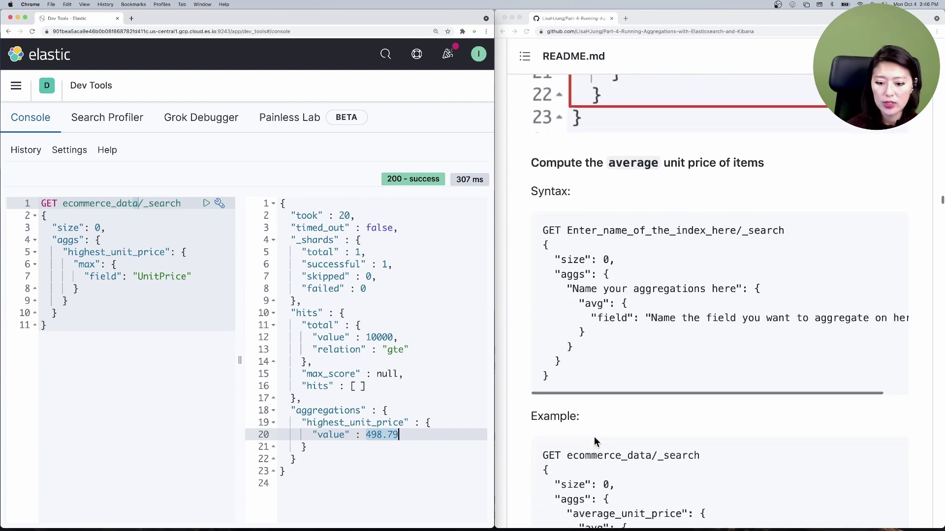
pyautogui.scroll(-5, 594, 436)
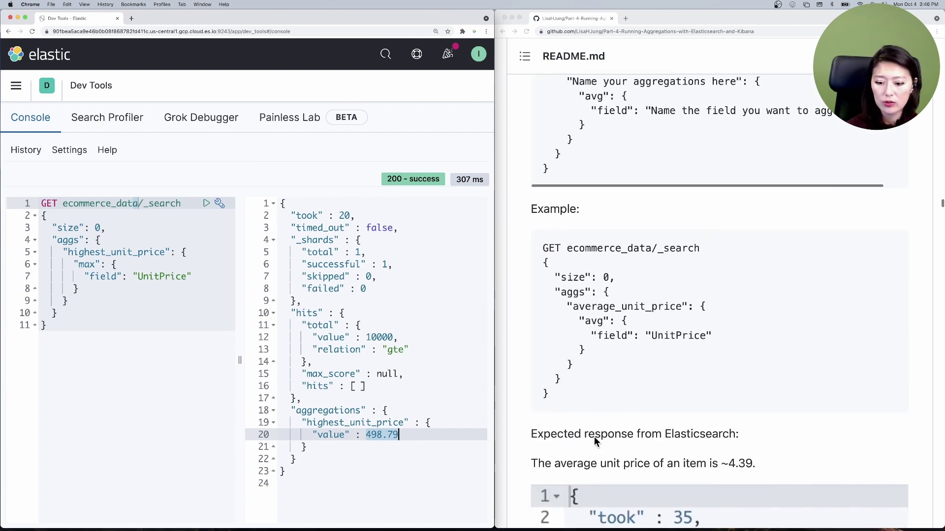
pyautogui.scroll(-1, 594, 437)
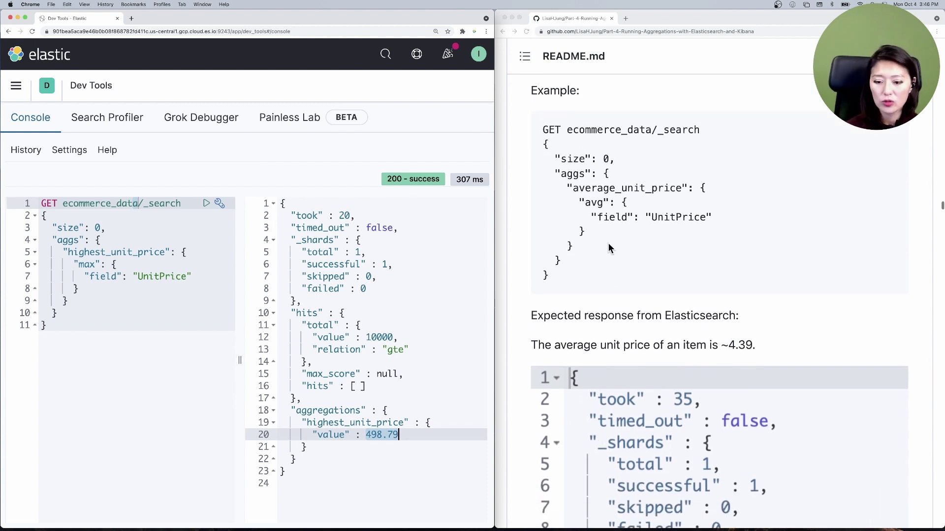
pyautogui.click(588, 190)
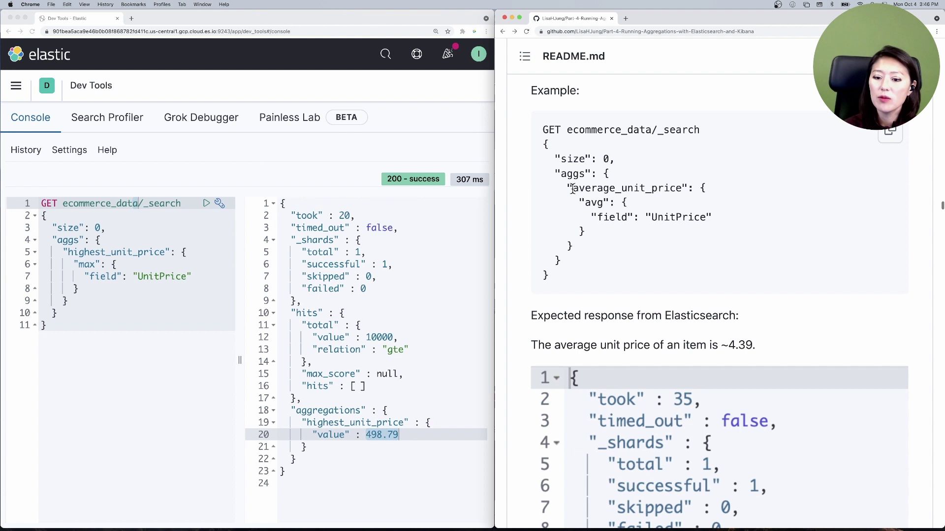
pyautogui.moveTo(573, 189); pyautogui.dragTo(684, 190)
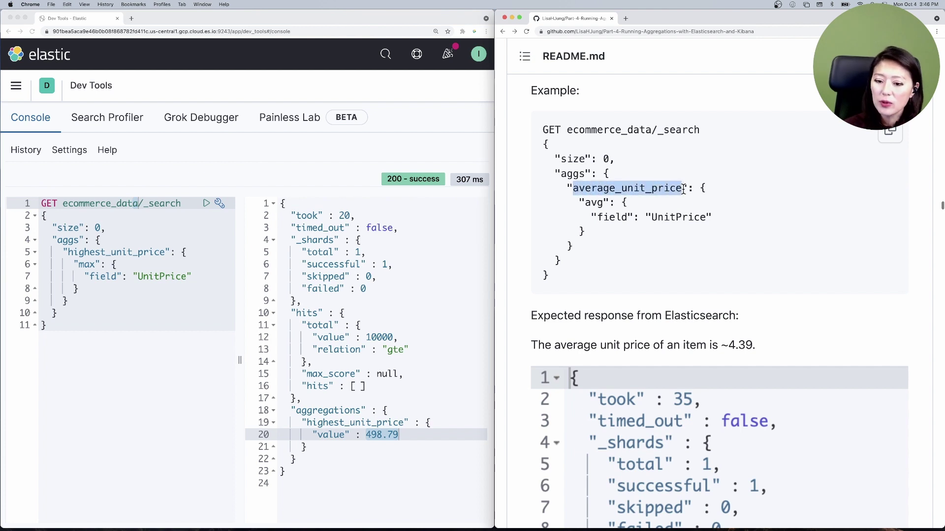
pyautogui.moveTo(585, 203); pyautogui.dragTo(601, 205)
pyautogui.click(584, 261)
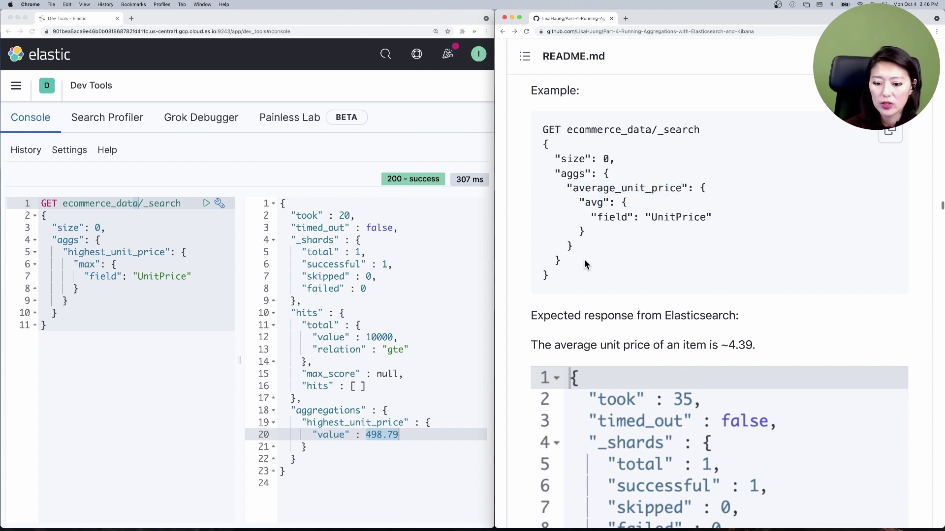
# Replace the console request with the average_unit_price example using avg on UnitPrice, run it, and inspect the returned aggregation value
pyautogui.moveTo(562, 288); pyautogui.dragTo(541, 129)
pyautogui.press('super+c')
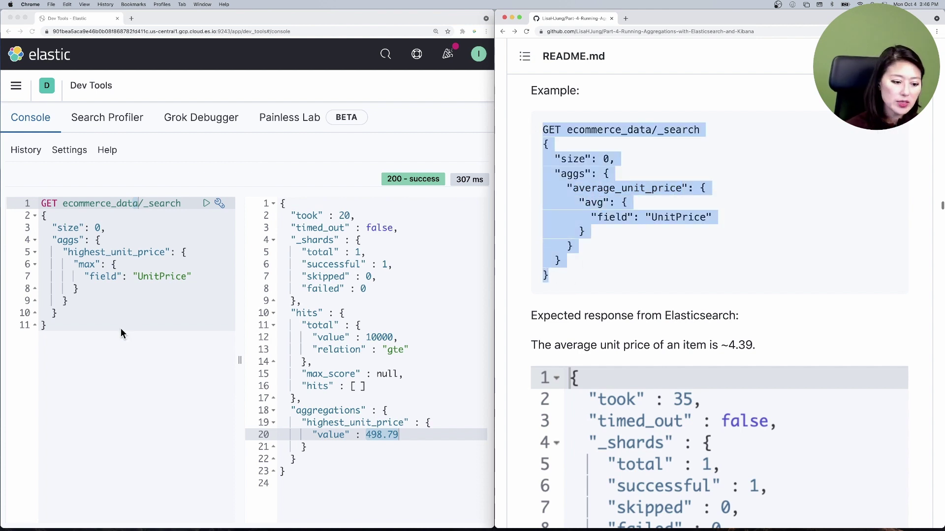
pyautogui.click(82, 328)
pyautogui.moveTo(81, 327); pyautogui.dragTo(42, 203)
pyautogui.press('super+v')
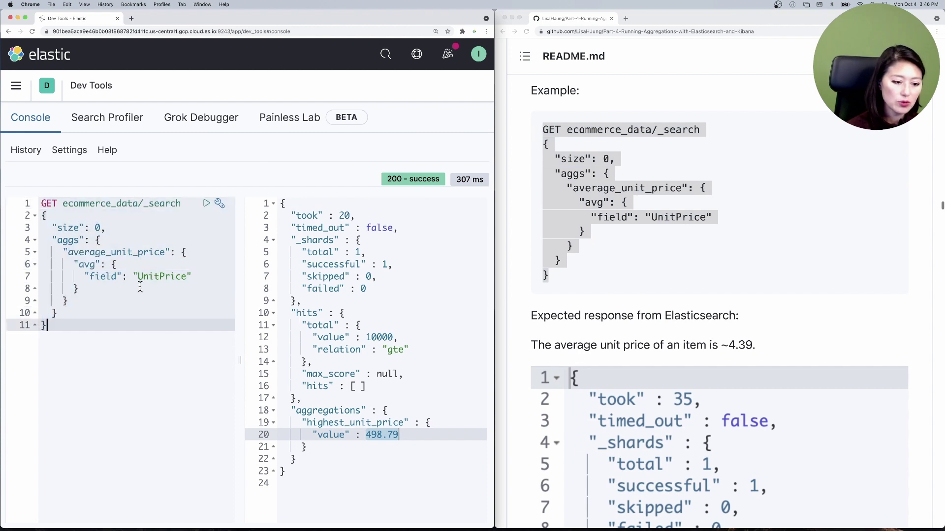
pyautogui.click(158, 203)
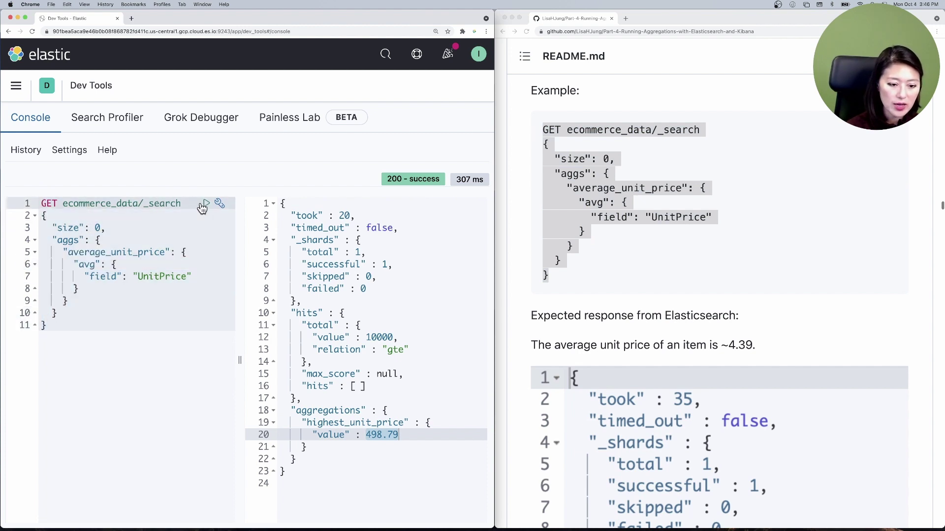
pyautogui.click(204, 205)
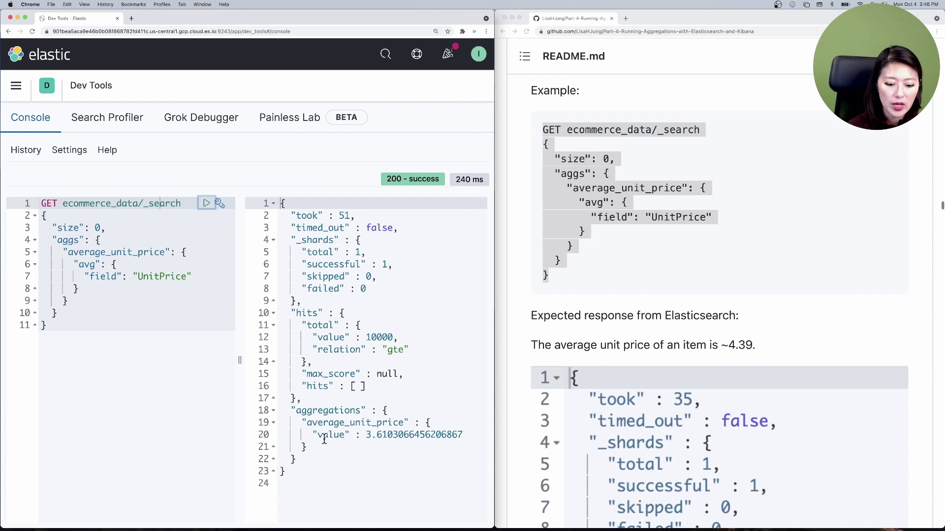
pyautogui.moveTo(316, 434); pyautogui.dragTo(388, 435)
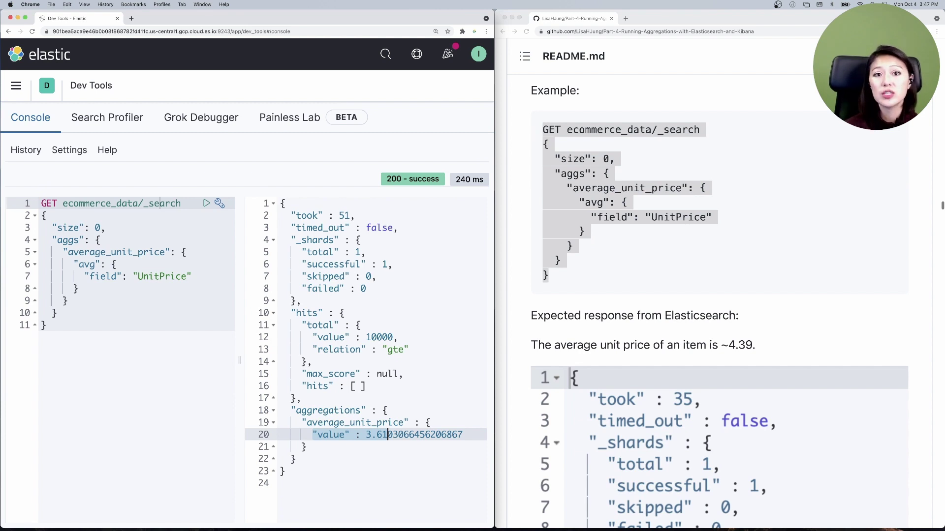
# Study the README's stats aggregation example, including the all_stats_unit_price name and the stats aggregation type
pyautogui.scroll(-6, 733, 439)
pyautogui.scroll(-10, 733, 441)
pyautogui.scroll(-5, 733, 444)
pyautogui.scroll(-3, 733, 445)
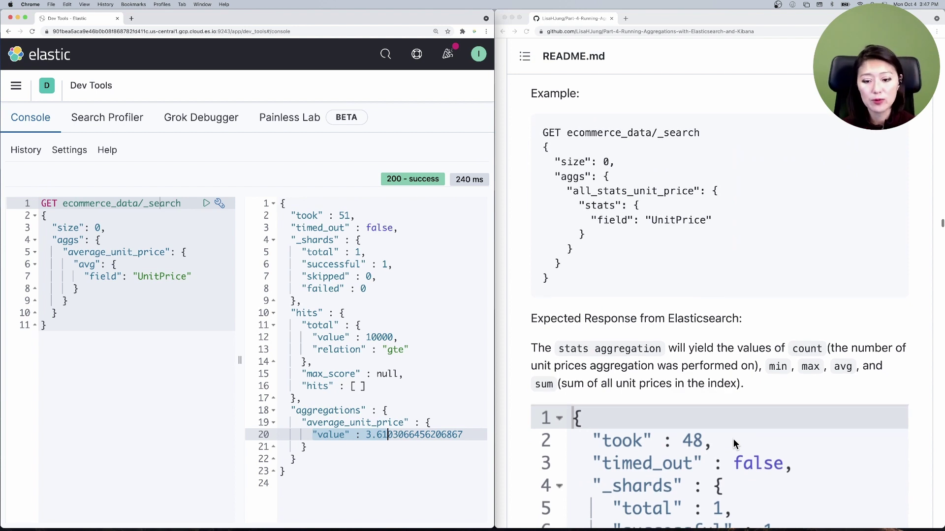
pyautogui.click(613, 194)
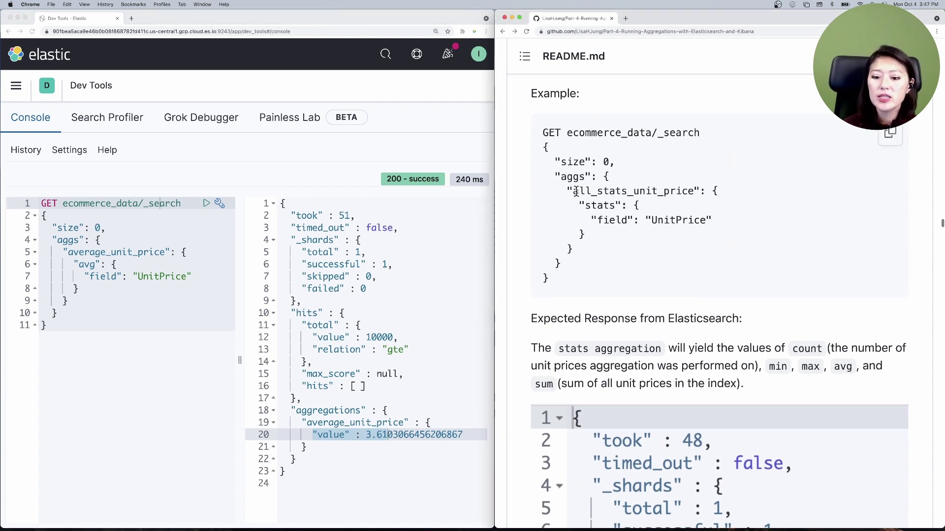
pyautogui.moveTo(573, 192); pyautogui.dragTo(615, 192)
pyautogui.moveTo(675, 193); pyautogui.dragTo(696, 193)
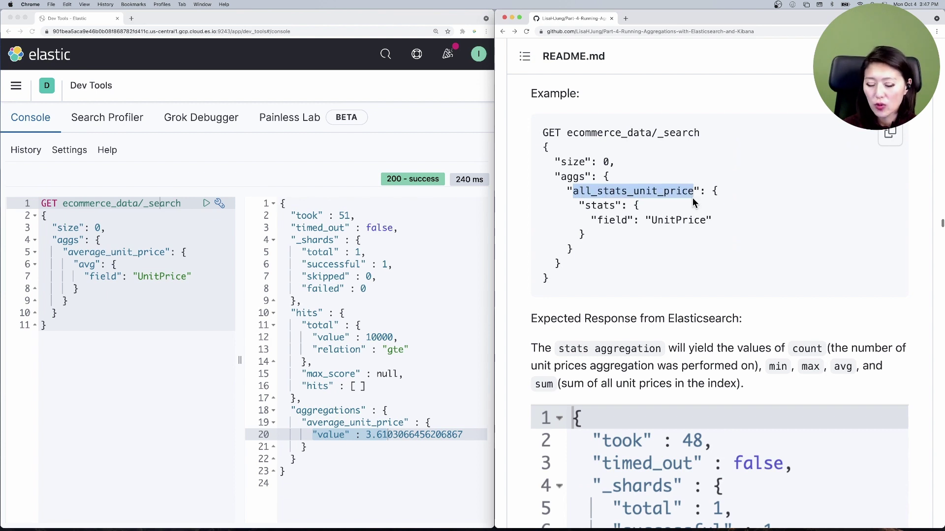
pyautogui.click(587, 207)
pyautogui.moveTo(587, 206); pyautogui.dragTo(616, 206)
pyautogui.click(590, 282)
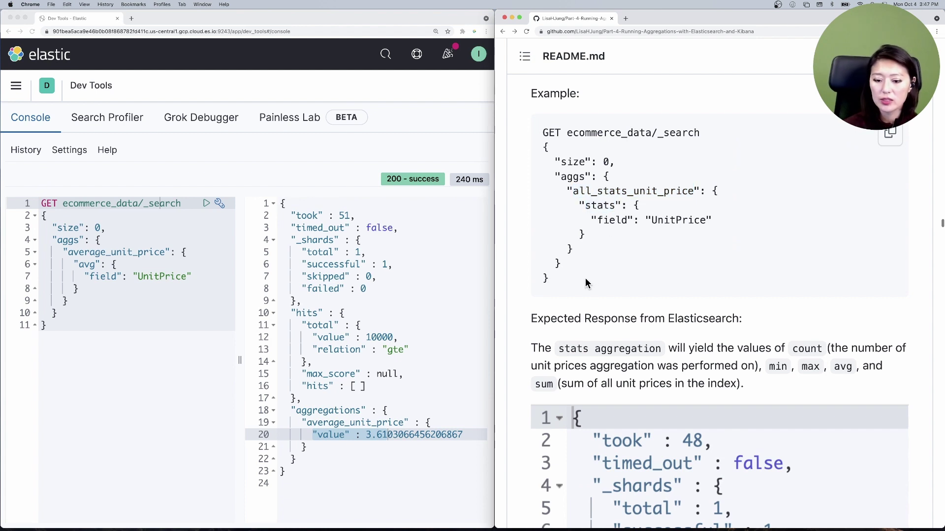
# Replace the console request with the all_stats_unit_price example using stats on UnitPrice, run it, and inspect the returned count through sum metrics
pyautogui.moveTo(556, 281); pyautogui.dragTo(540, 131)
pyautogui.click(110, 320)
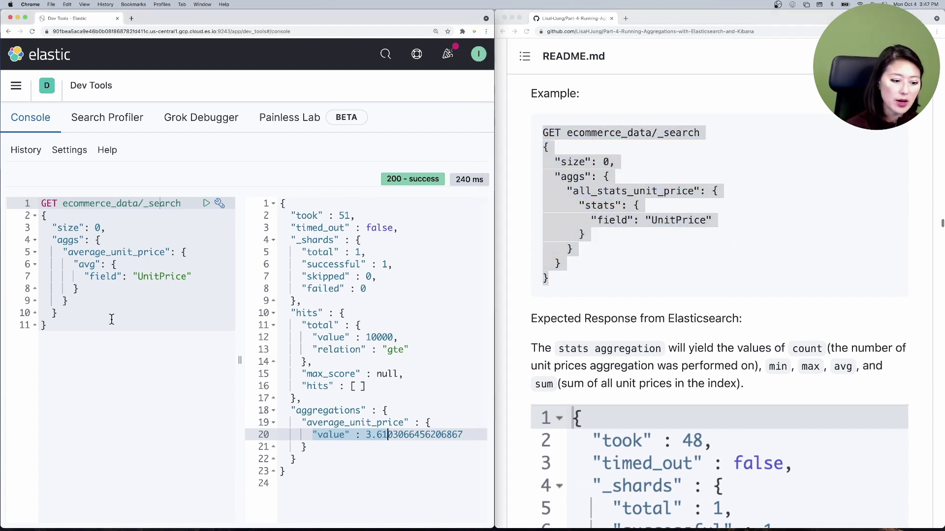
pyautogui.click(76, 327)
pyautogui.moveTo(76, 327); pyautogui.dragTo(41, 203)
pyautogui.press('super+v')
pyautogui.click(117, 203)
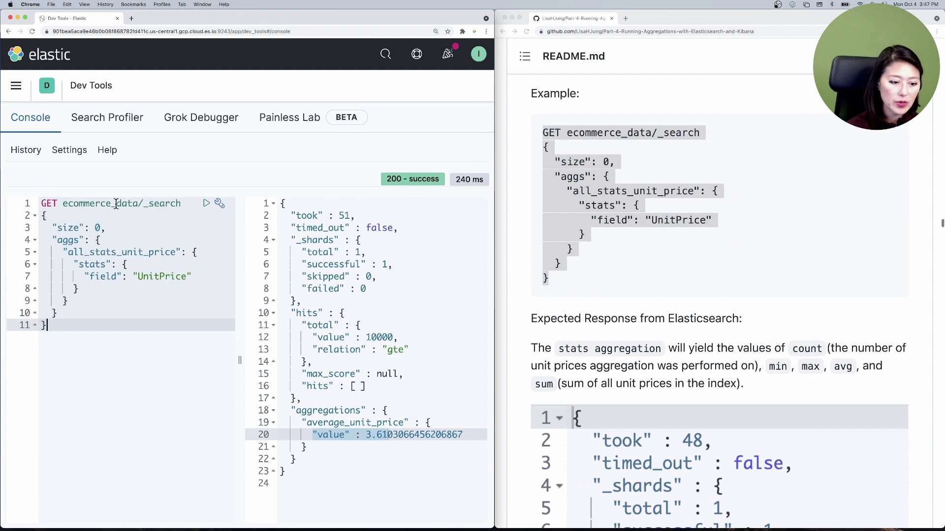
pyautogui.click(207, 203)
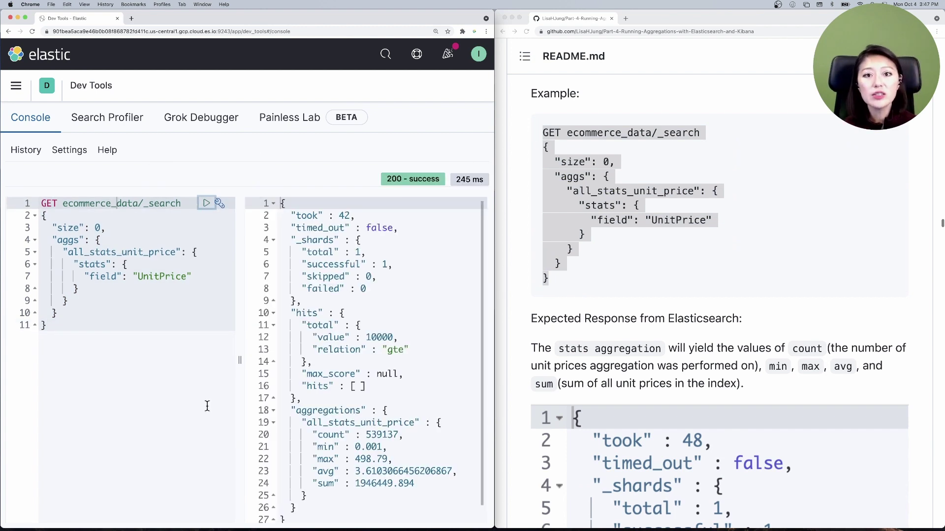
pyautogui.moveTo(313, 435); pyautogui.dragTo(417, 435)
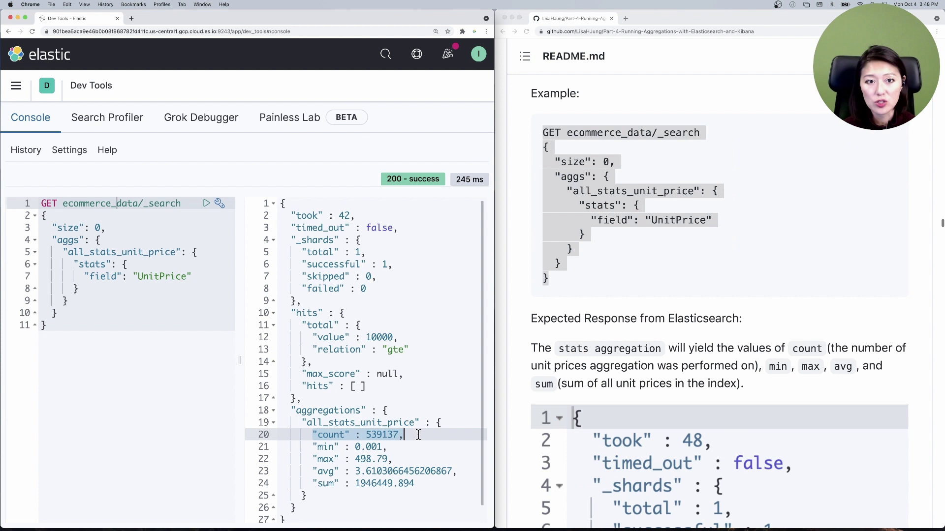
pyautogui.scroll(-1, 344, 433)
pyautogui.moveTo(316, 432); pyautogui.dragTo(337, 469)
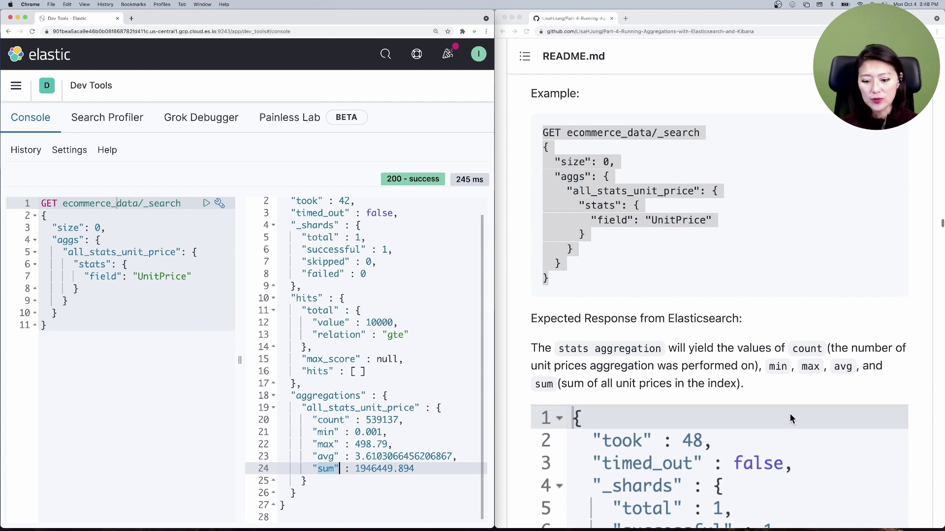
# Study the README's Cardinality Aggregation section, including the number_unique_customers name, cardinality type and CustomerID field in its example
pyautogui.scroll(-10, 792, 419)
pyautogui.scroll(-8, 792, 419)
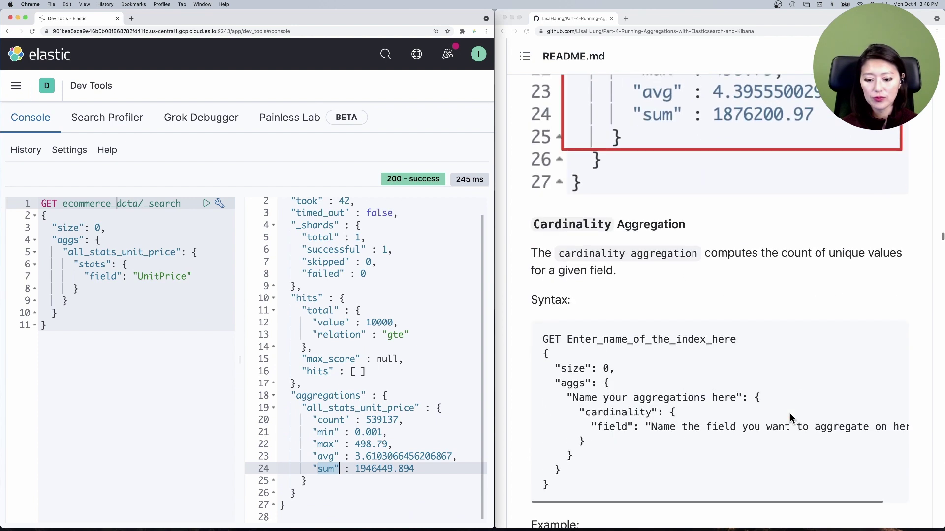
pyautogui.scroll(-8, 792, 419)
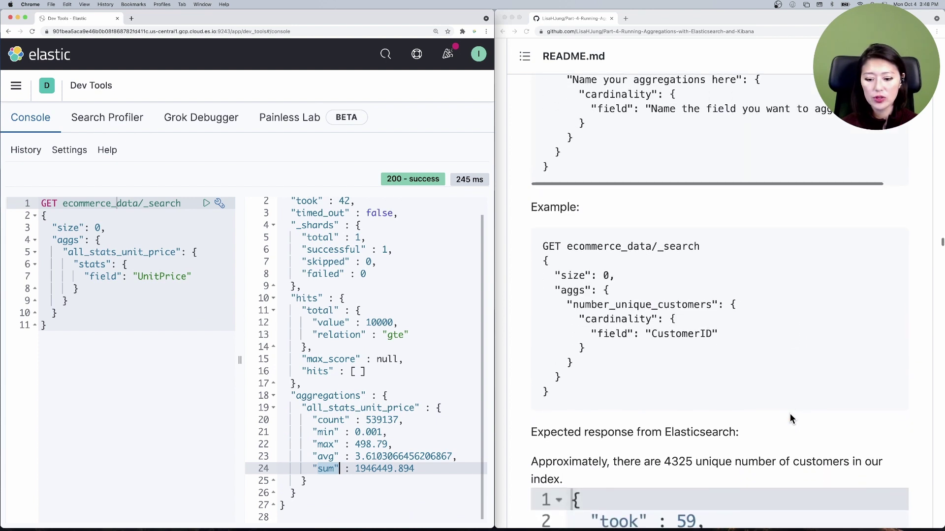
pyautogui.click(792, 419)
pyautogui.scroll(1, 792, 394)
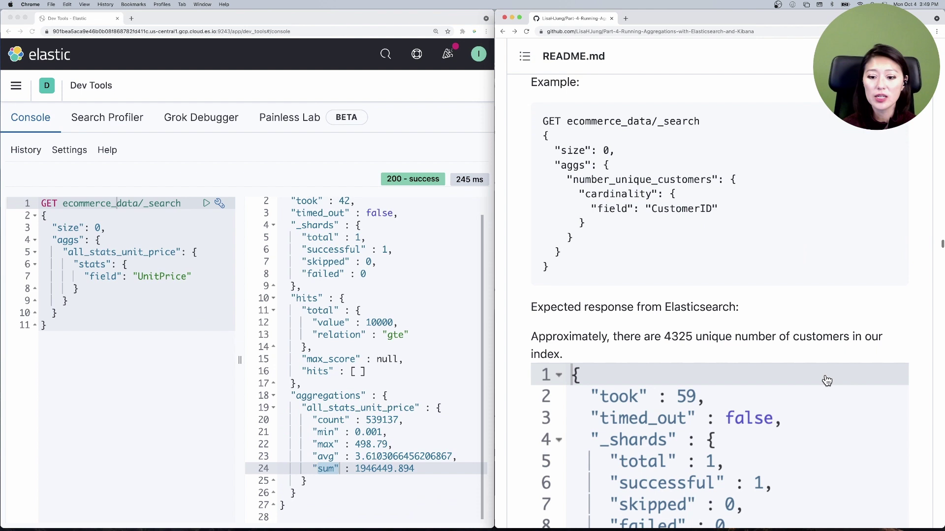
pyautogui.moveTo(571, 181); pyautogui.dragTo(713, 182)
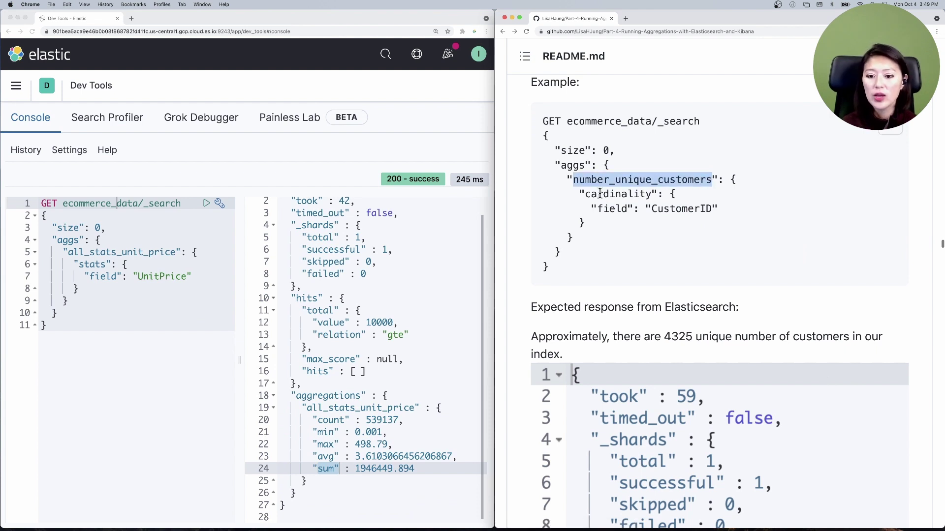
pyautogui.moveTo(587, 196); pyautogui.dragTo(712, 212)
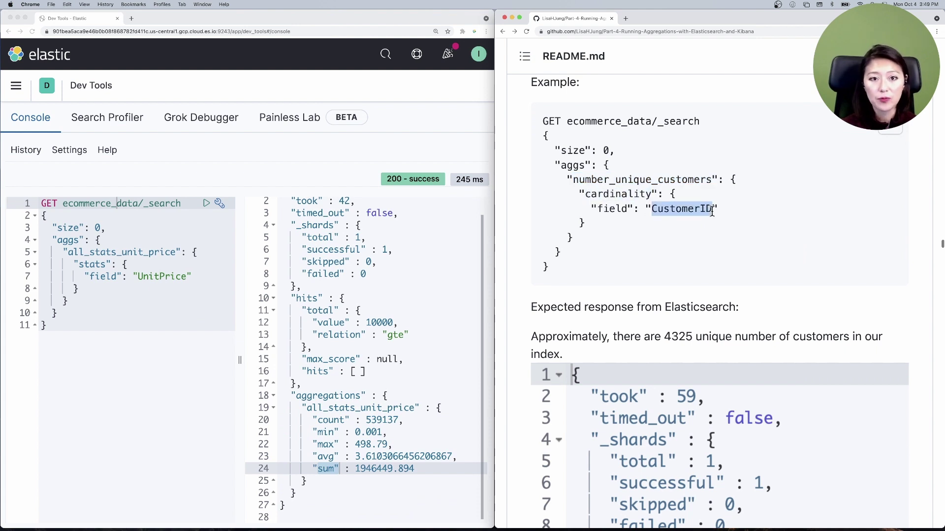
# Replace the console request with the number_unique_customers example using cardinality on CustomerID, run it, and inspect the returned aggregation value
pyautogui.moveTo(597, 269); pyautogui.dragTo(529, 129)
pyautogui.press('super+c')
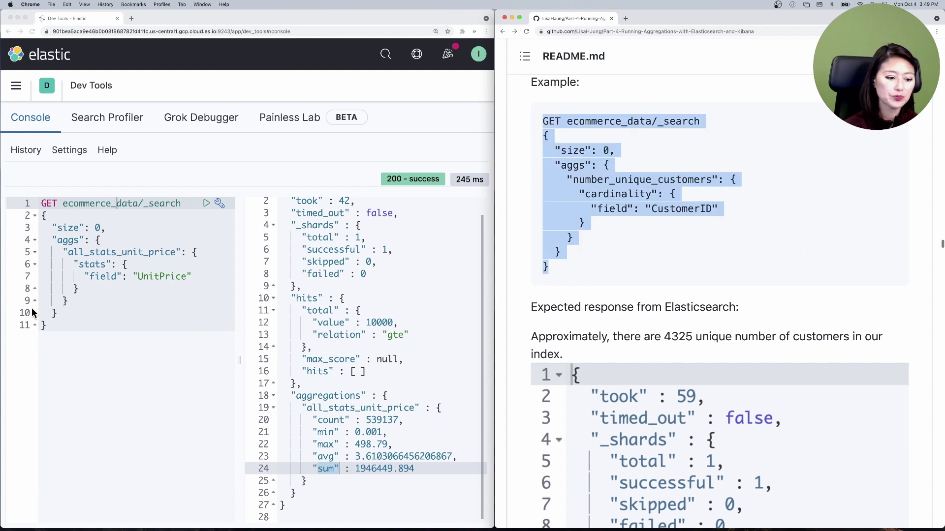
pyautogui.click(17, 310)
pyautogui.moveTo(47, 326); pyautogui.dragTo(42, 202)
pyautogui.press('super+v')
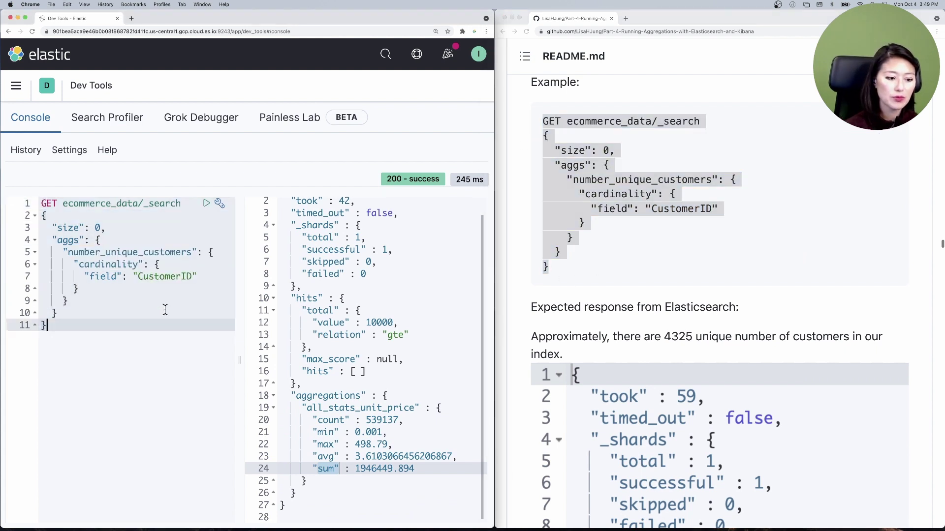
pyautogui.click(171, 202)
pyautogui.click(205, 205)
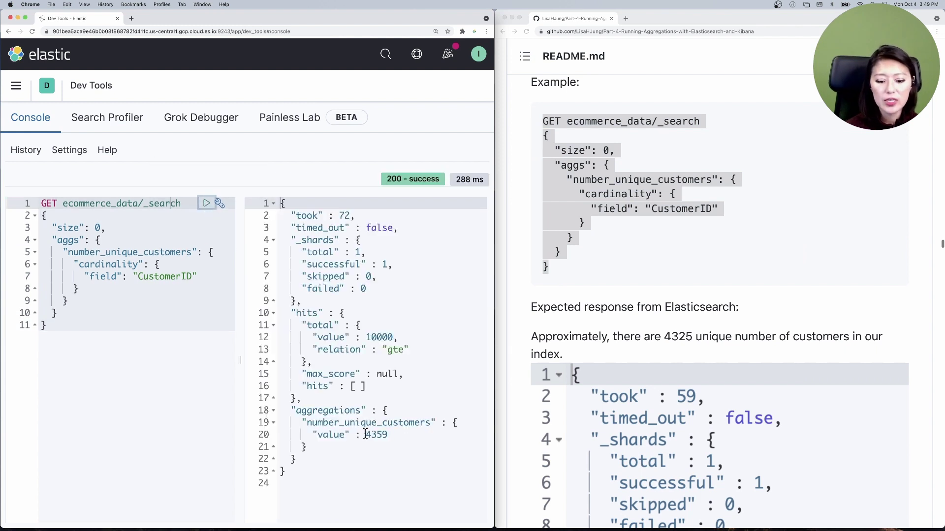
pyautogui.moveTo(365, 435); pyautogui.dragTo(389, 435)
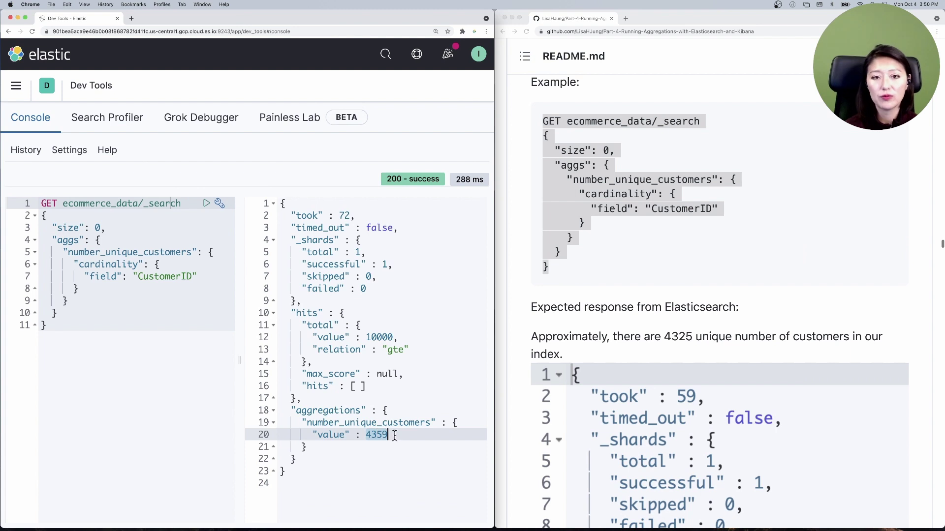